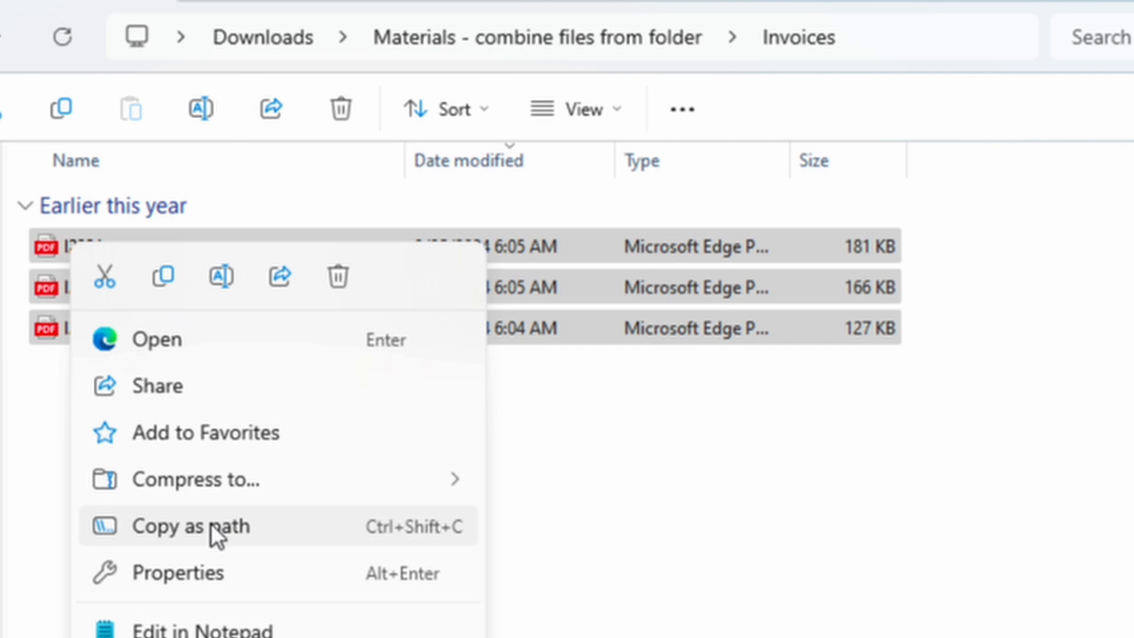
- Open a command prompt in the Invoices folder from the folder's address bar
left_click(888, 32)
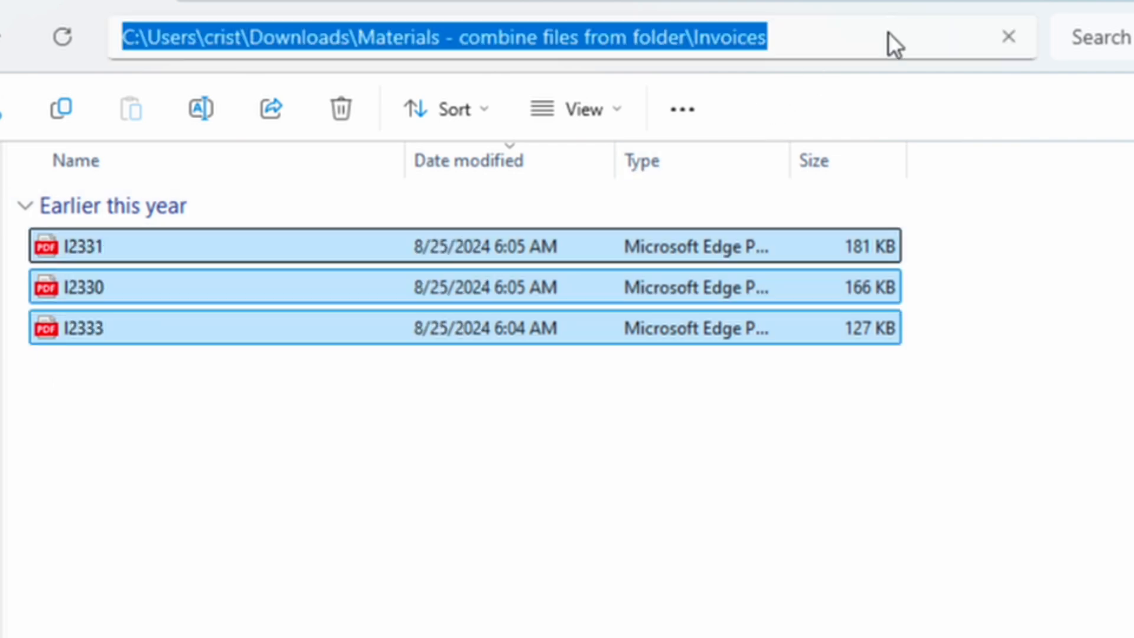
type("cmd")
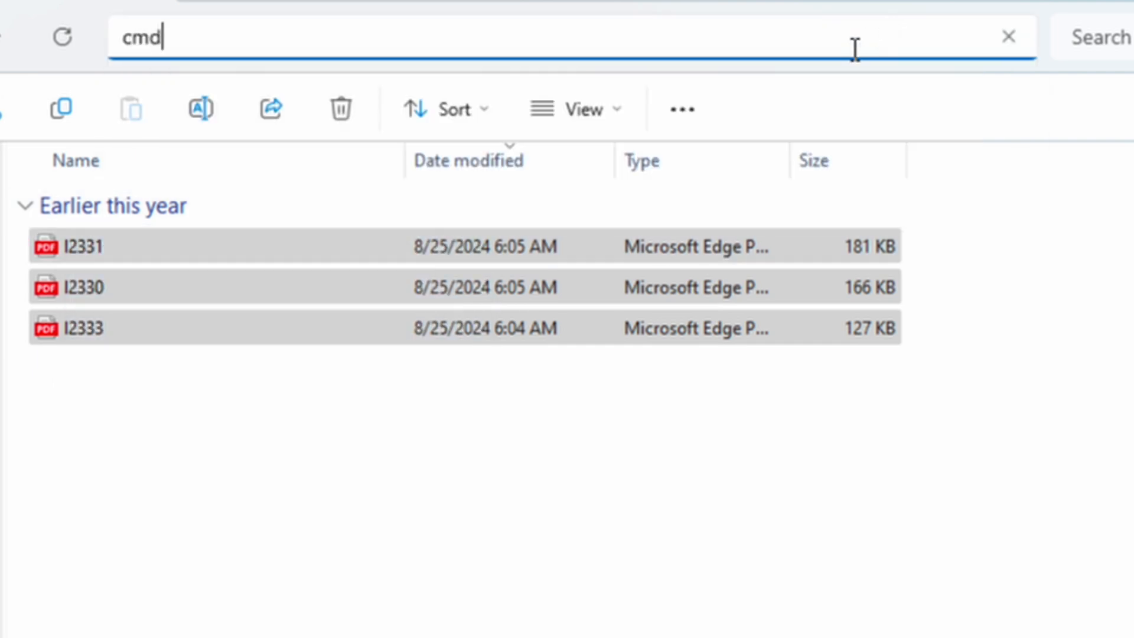
key("Return")
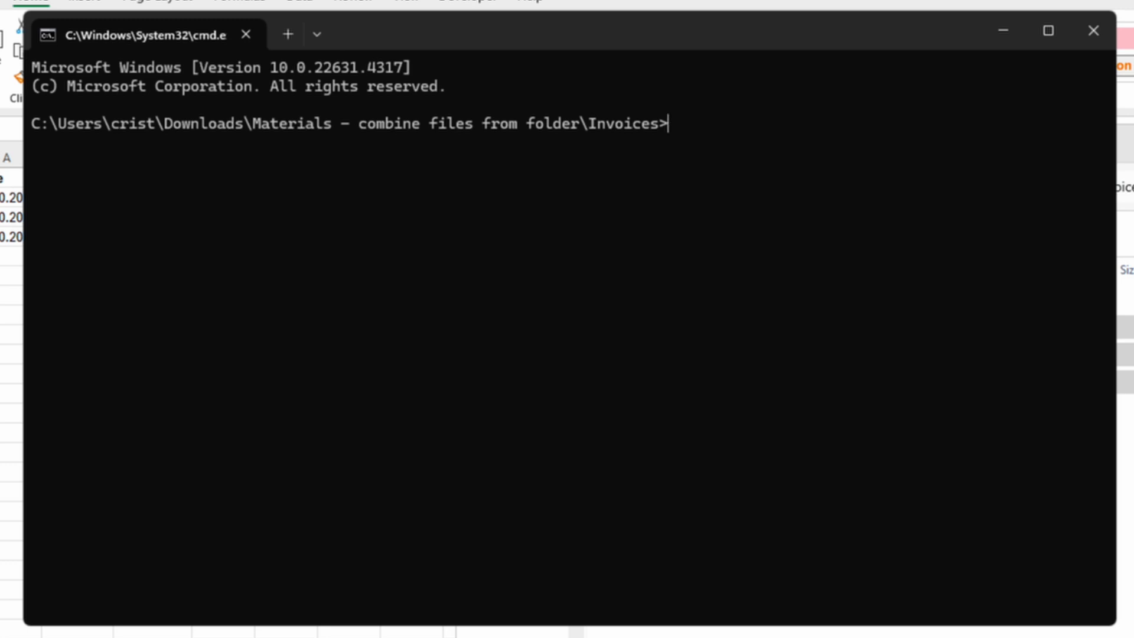
- Run dir/b/s/o to list the full paths of the invoice files
type("dir/b/s/o")
key("Return")
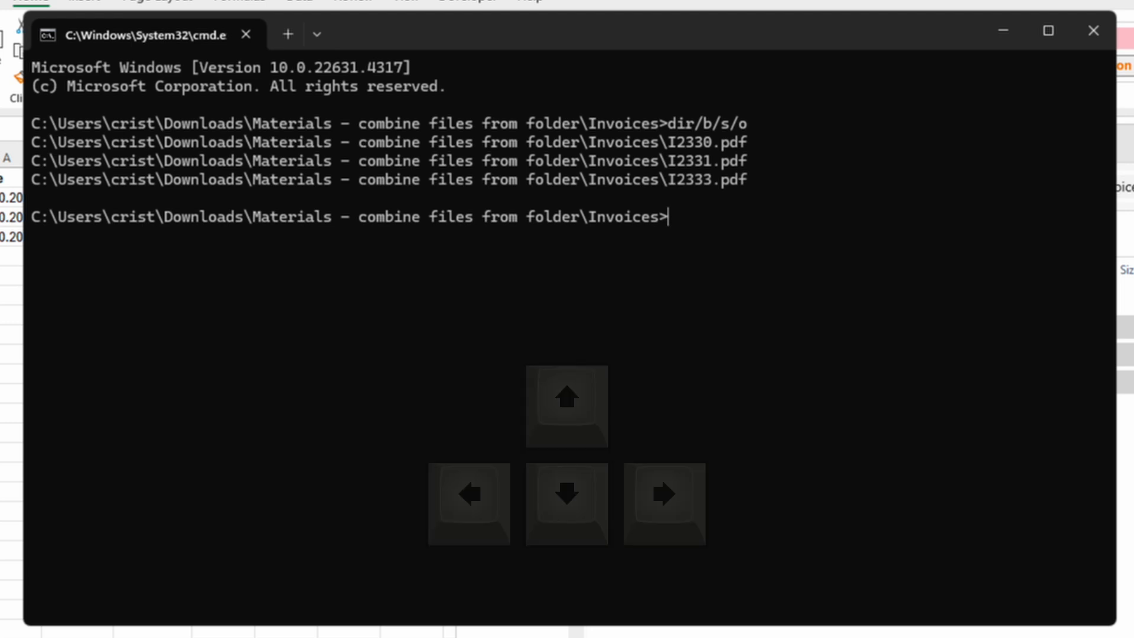
- Rerun the listing as dir/b/s/o | clip to copy the file paths to the clipboard
key("Up")
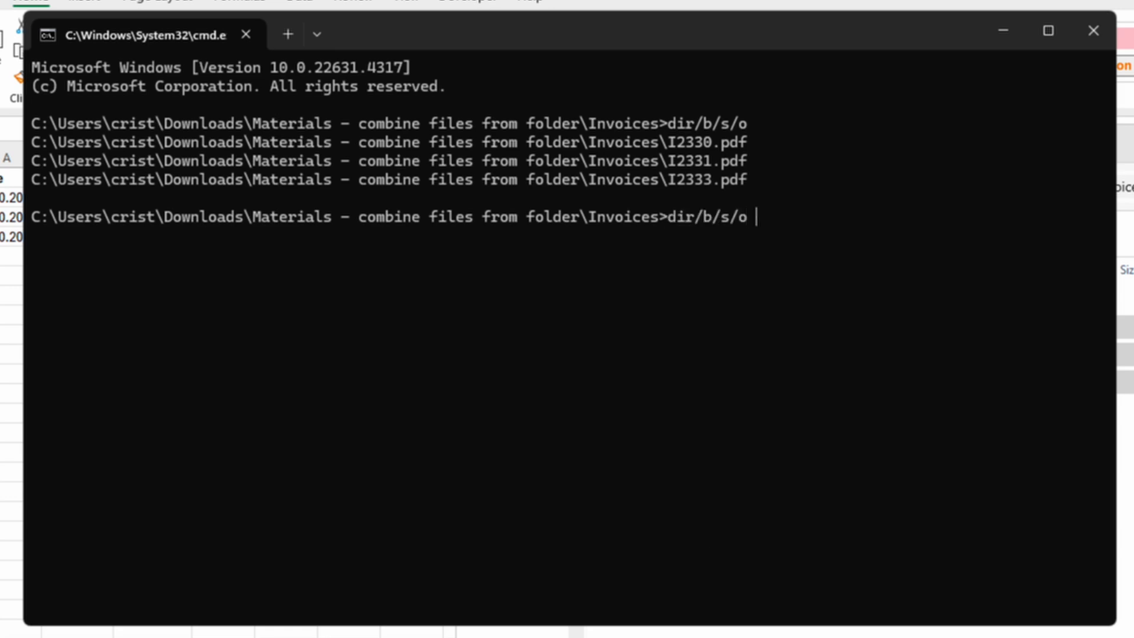
type("| ")
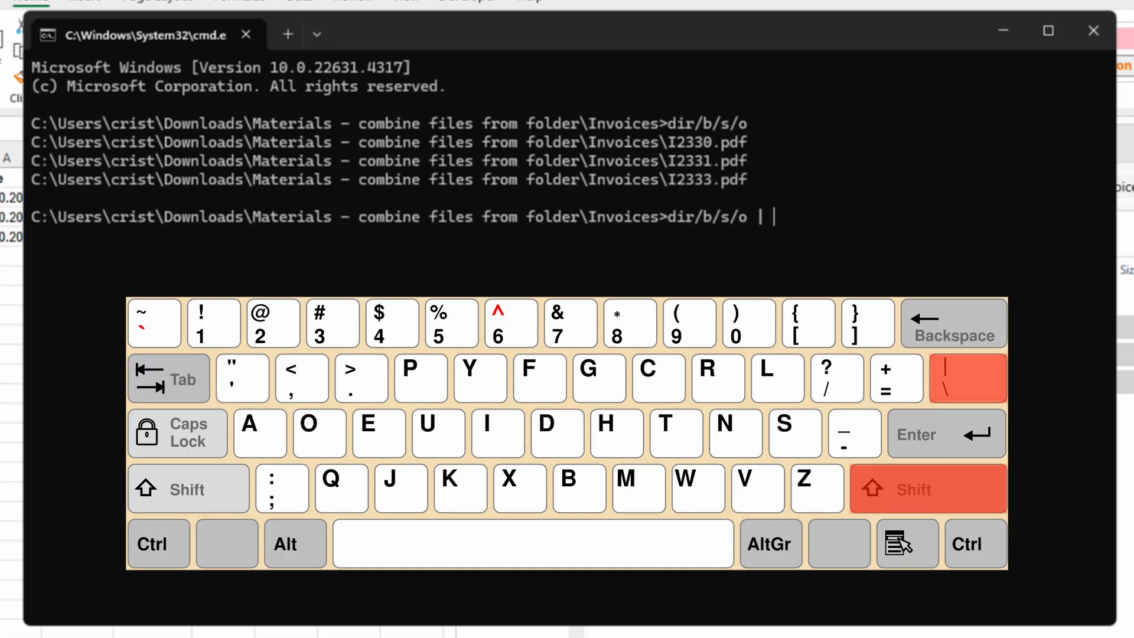
type("clip")
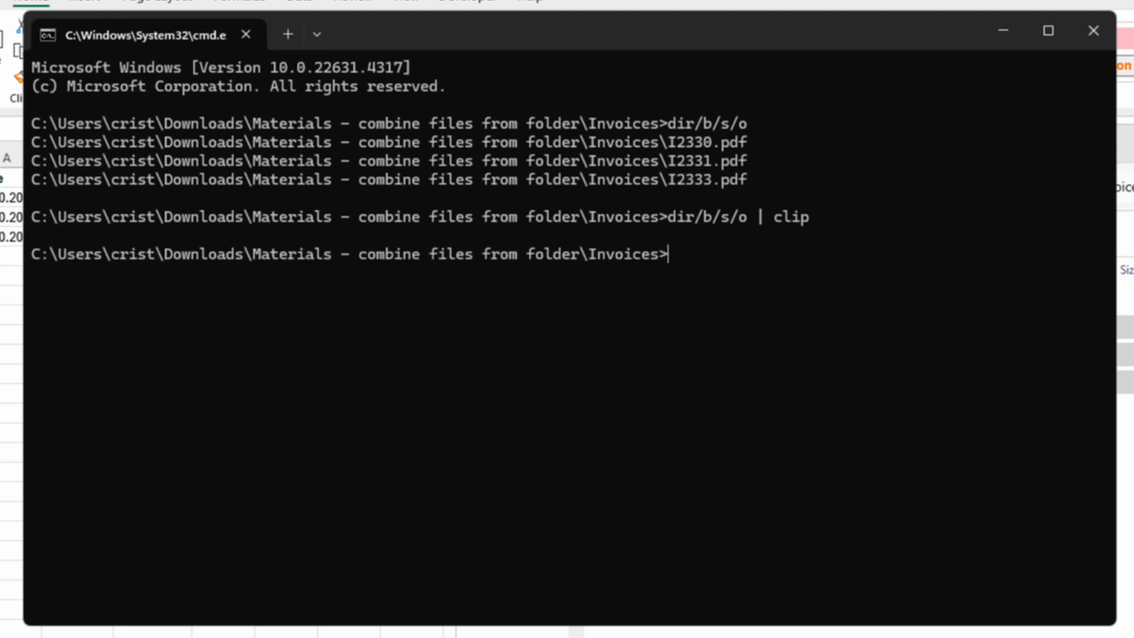
- Switch to the spreadsheet and paste the copied file paths starting in cell D2
key("alt+Tab")
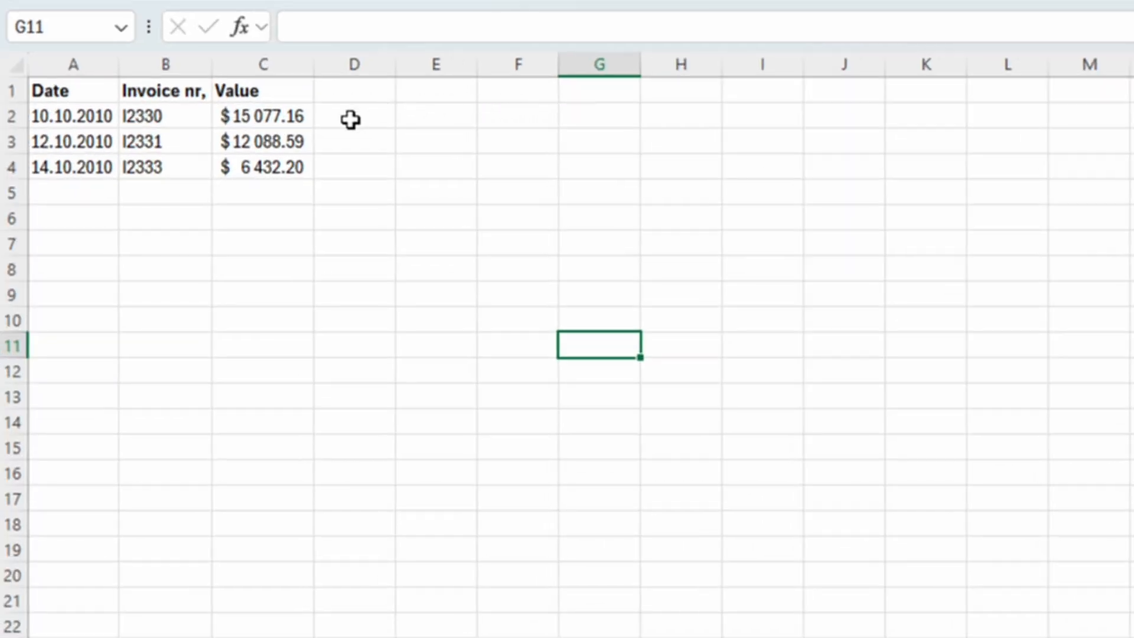
left_click(351, 120)
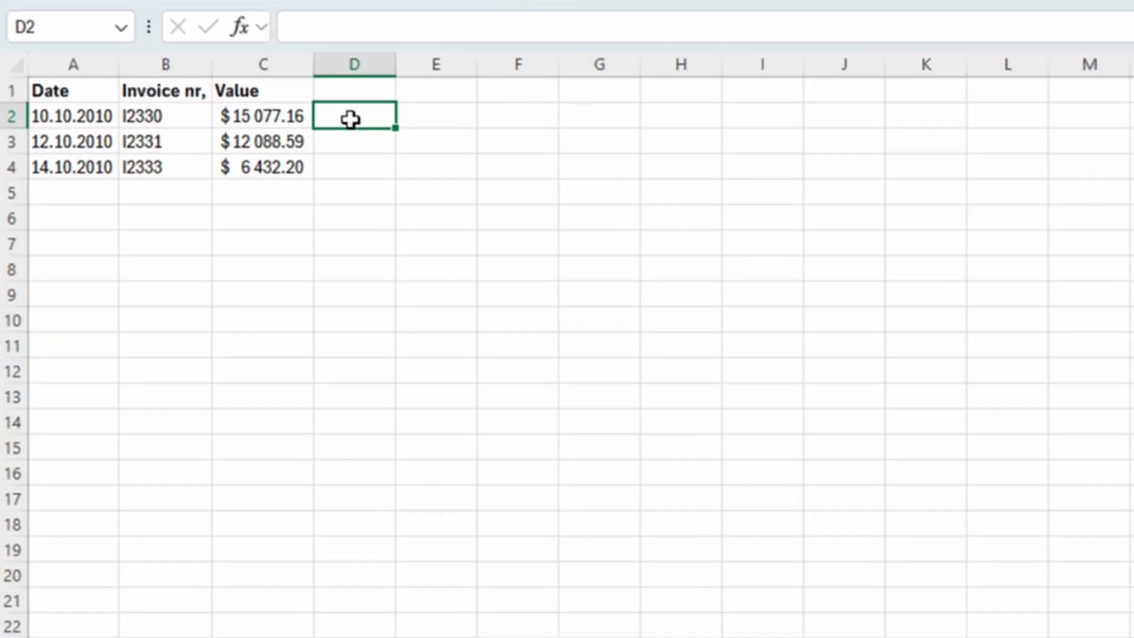
right_click(350, 120)
left_click(416, 293)
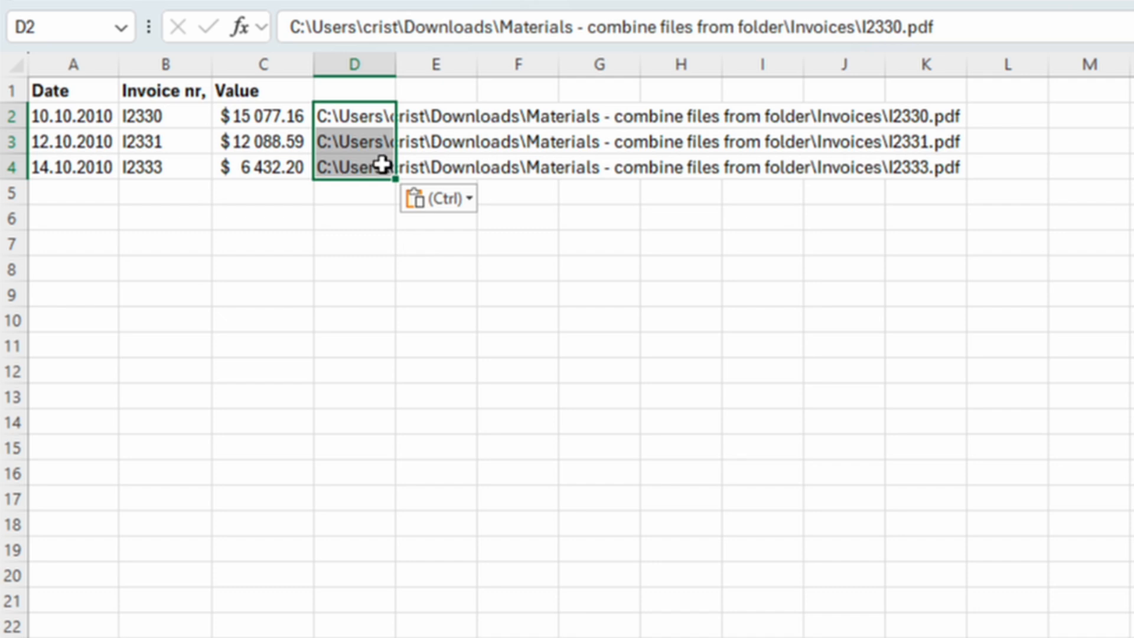
- Add the column headers Link in D1 and File in E1
left_click(349, 89)
type("Link")
key("Return")
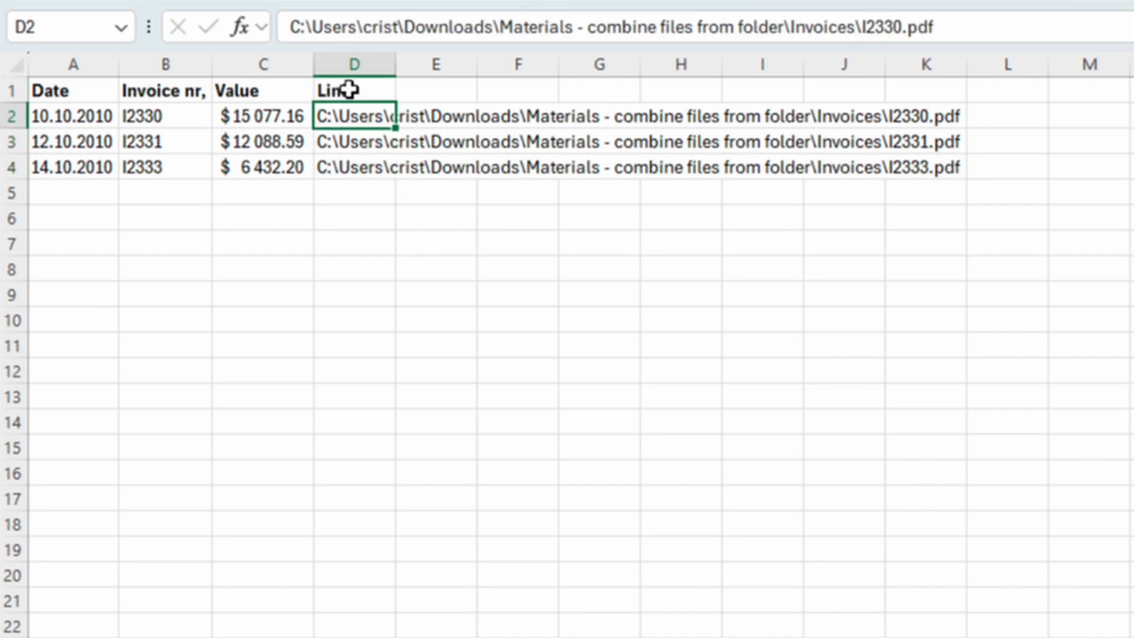
left_click(444, 94)
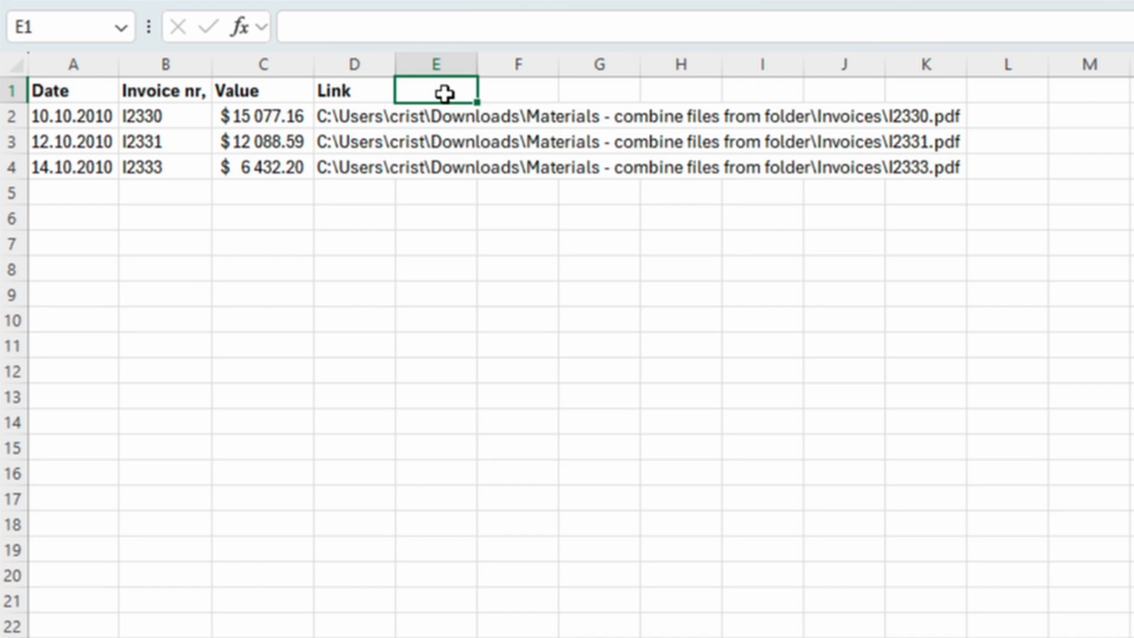
type("File")
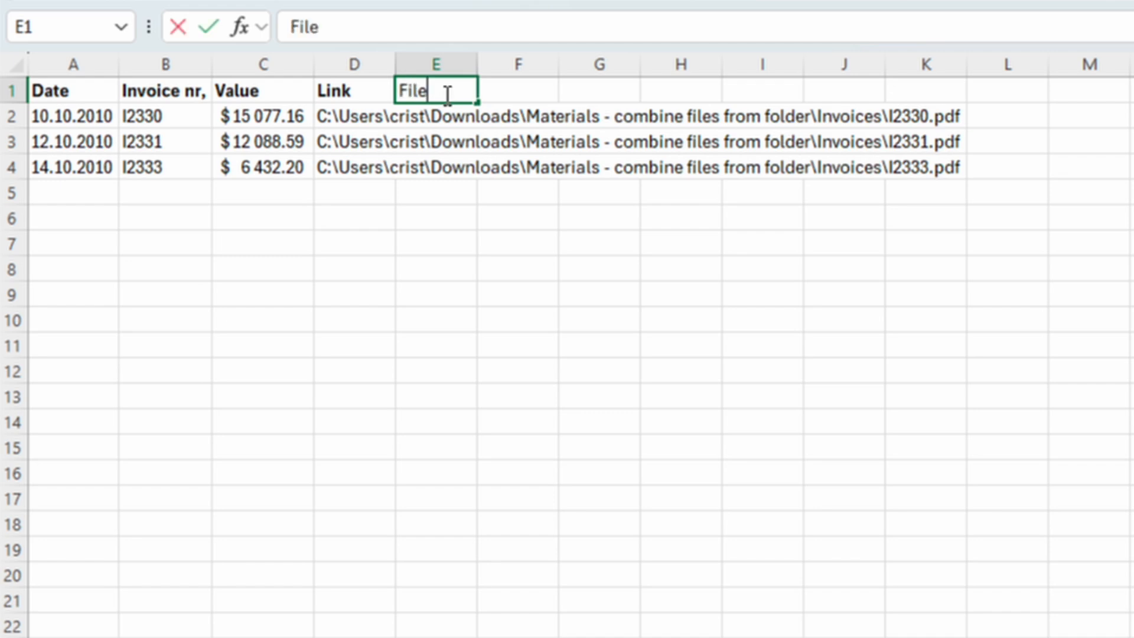
key("Return")
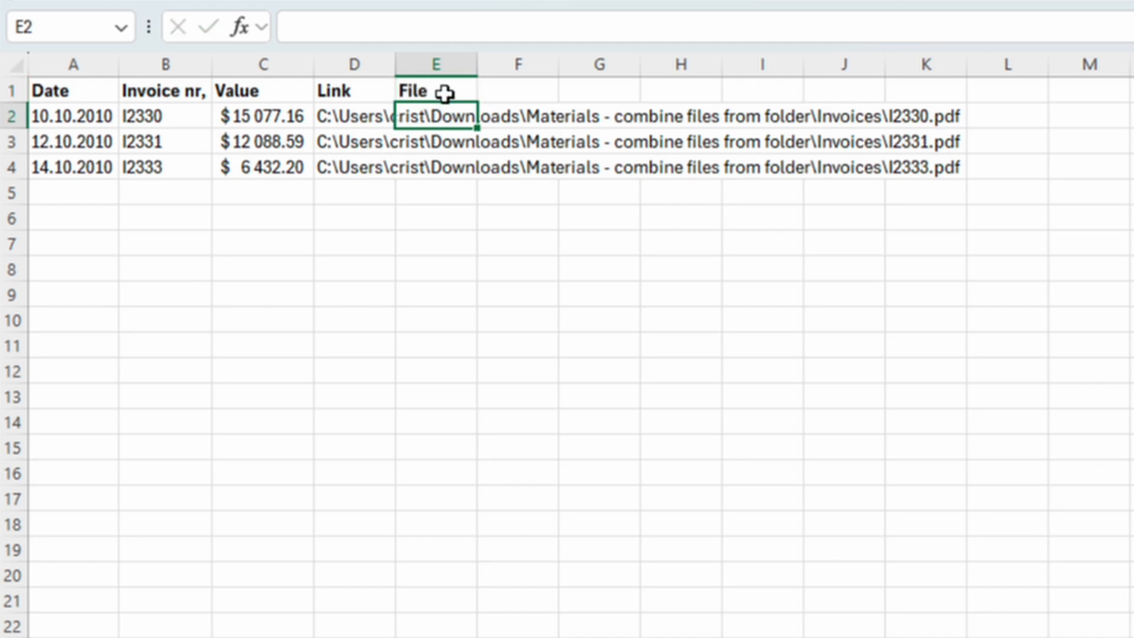
- Enter =HYPERLINK(D2,"PDF") in cell E2 to link the first invoice path
type("=HY")
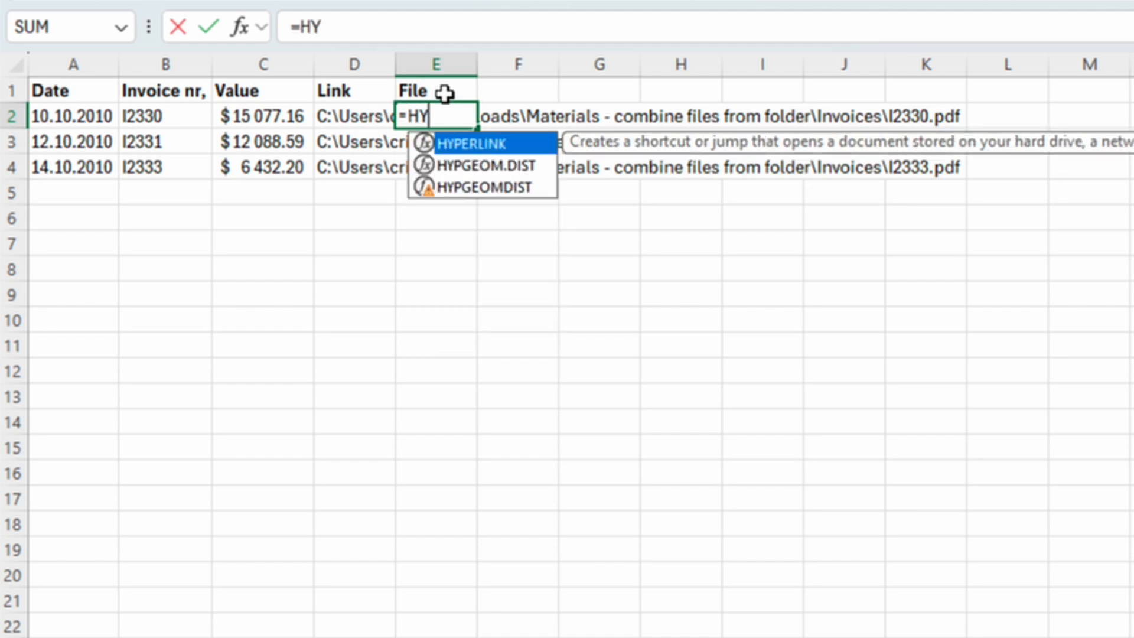
key("Tab")
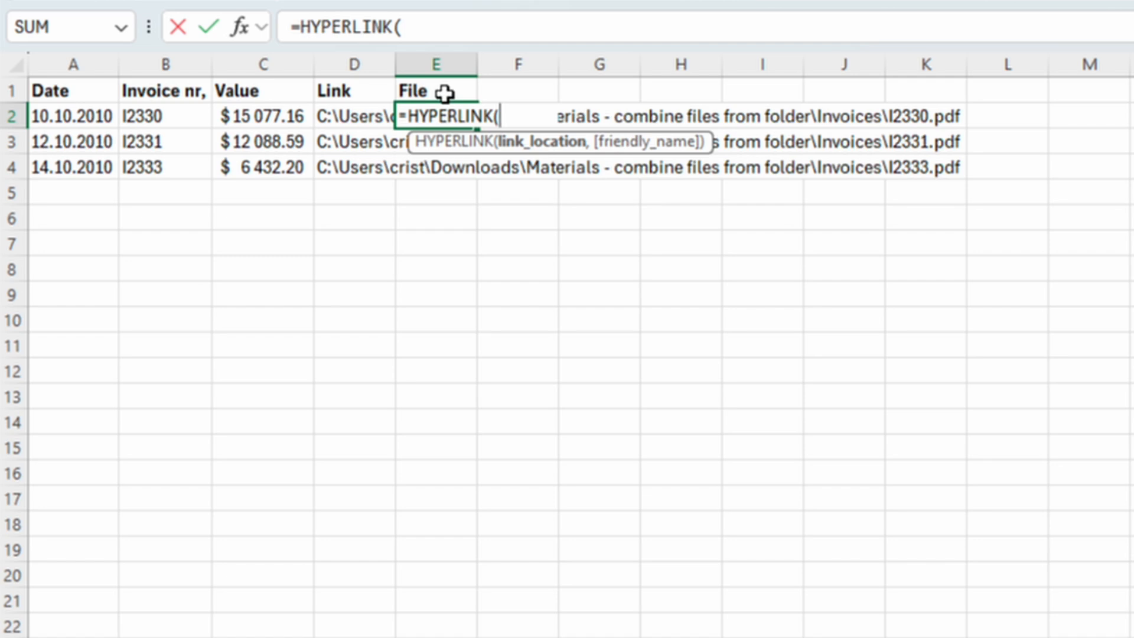
left_click(353, 116)
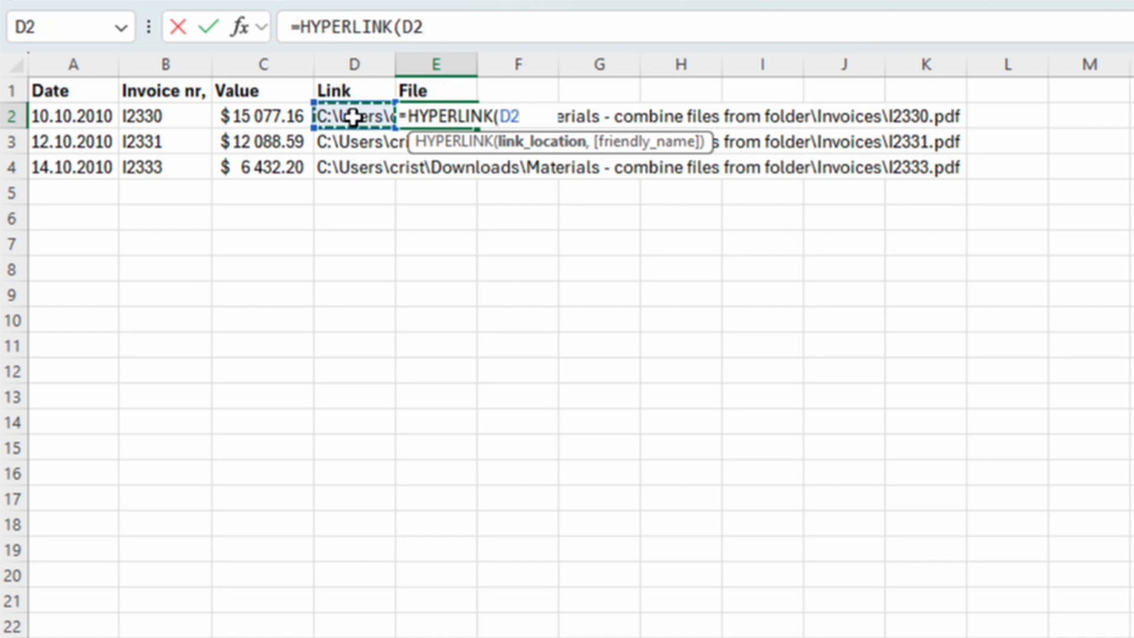
type(",")
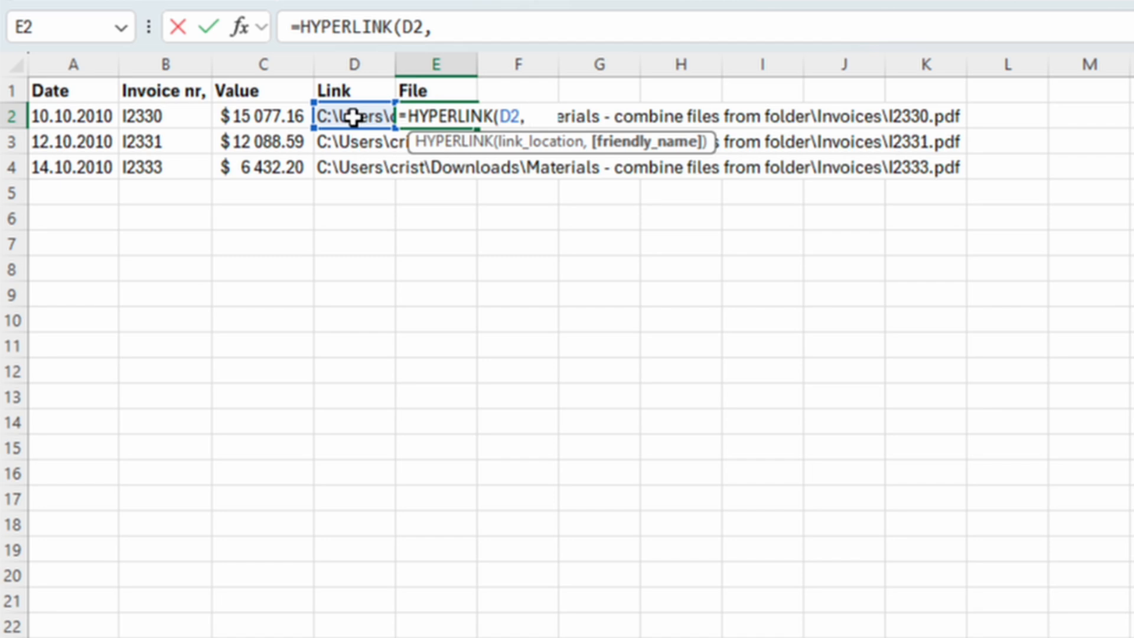
type("\"PDF\"")
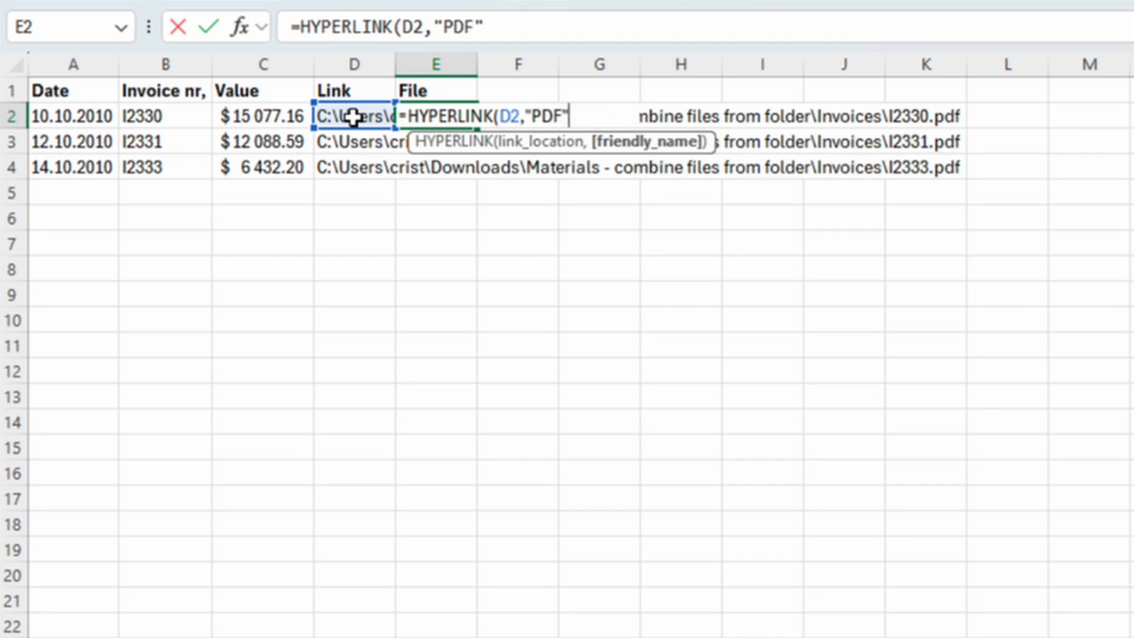
type(")")
key("Return")
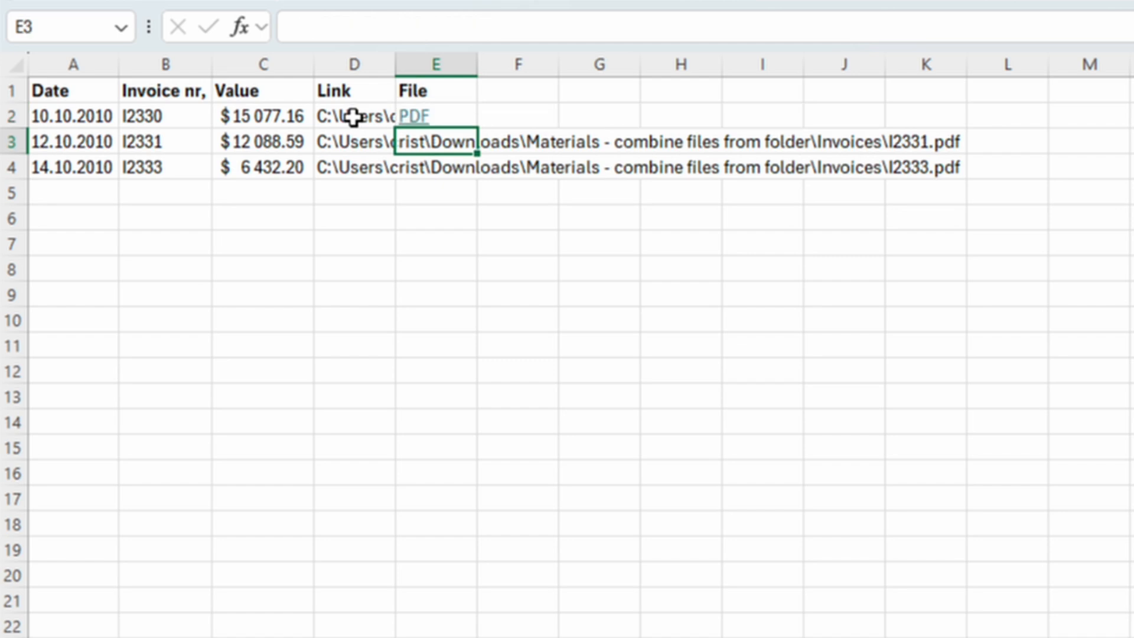
- Fill the hyperlink formula down to E4 and center the File column cells
left_click(461, 112)
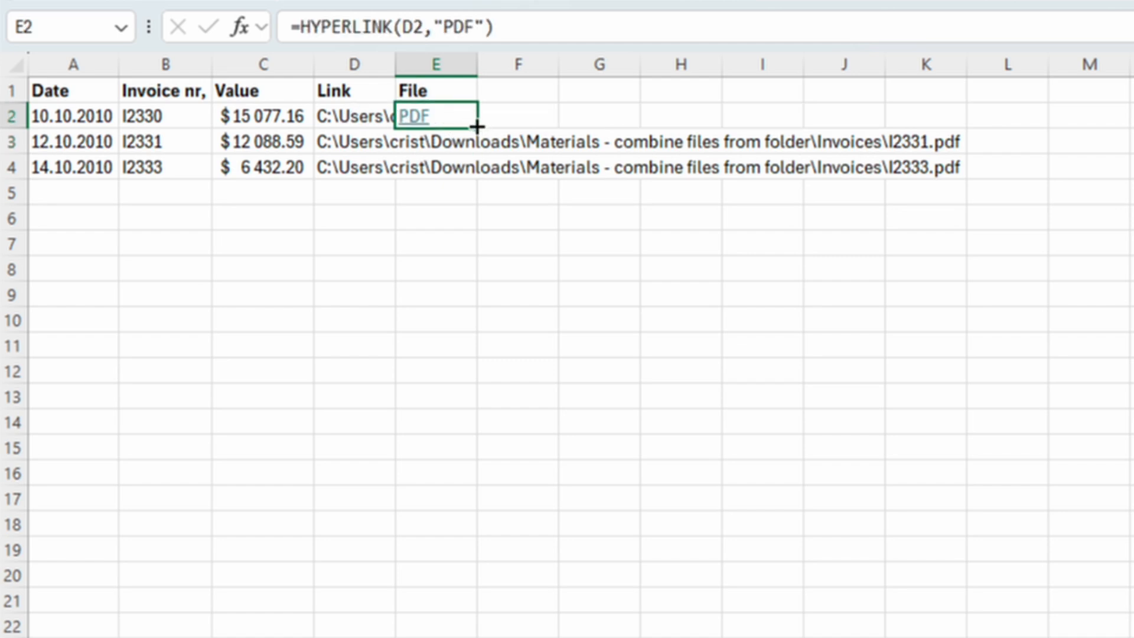
double_click(477, 127)
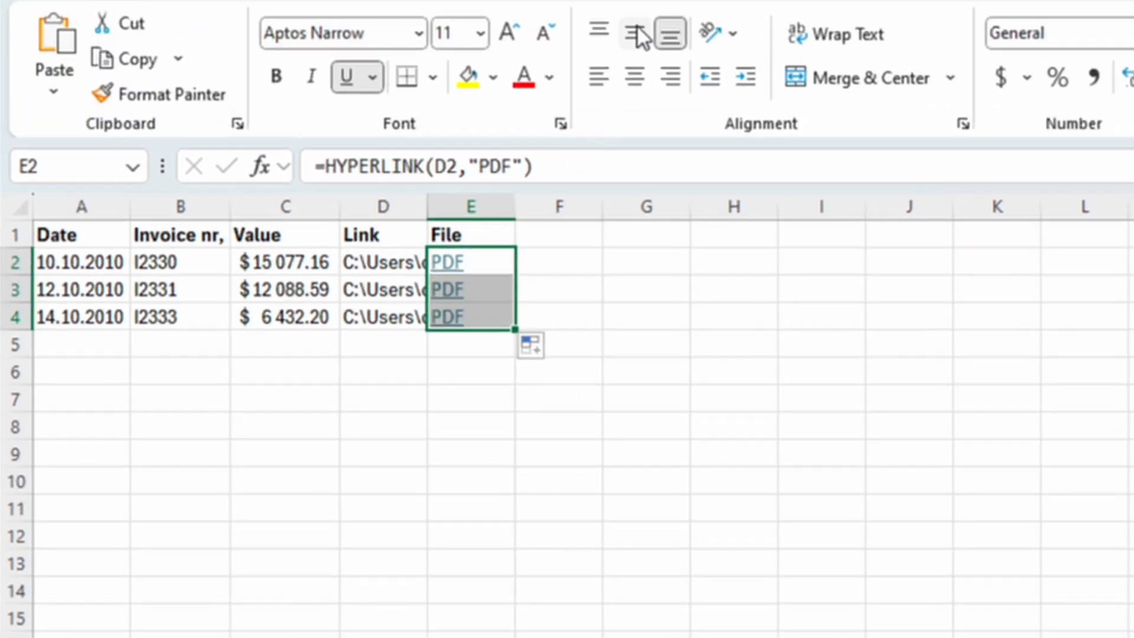
left_click(634, 76)
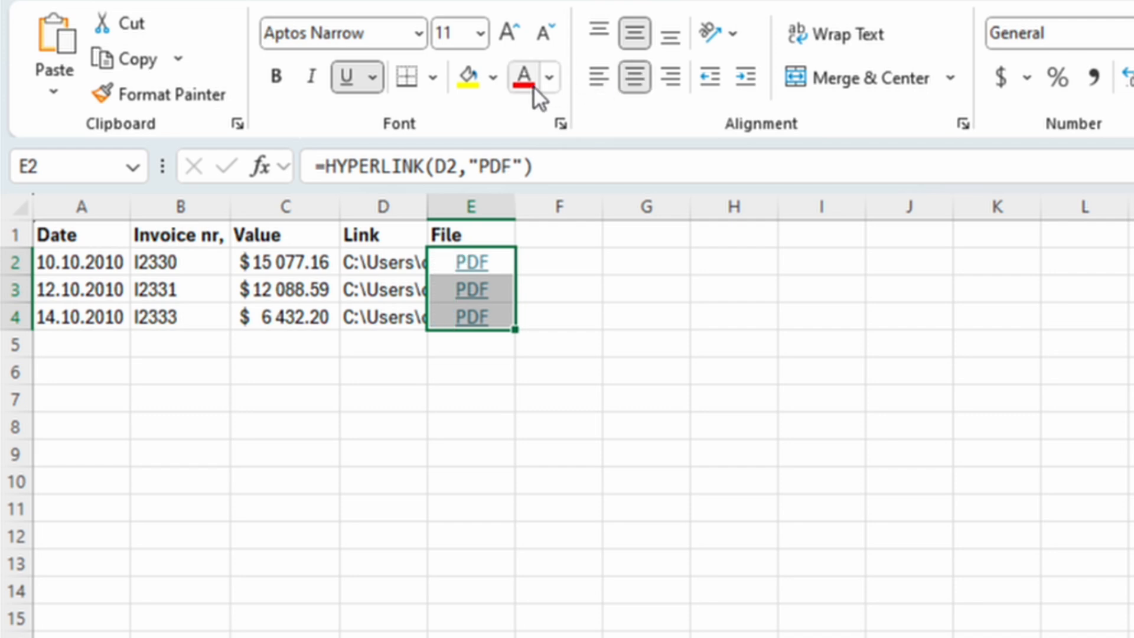
- Draw red borders around the hyperlink cells E2 to E4
left_click(433, 78)
mouse_move(488, 595)
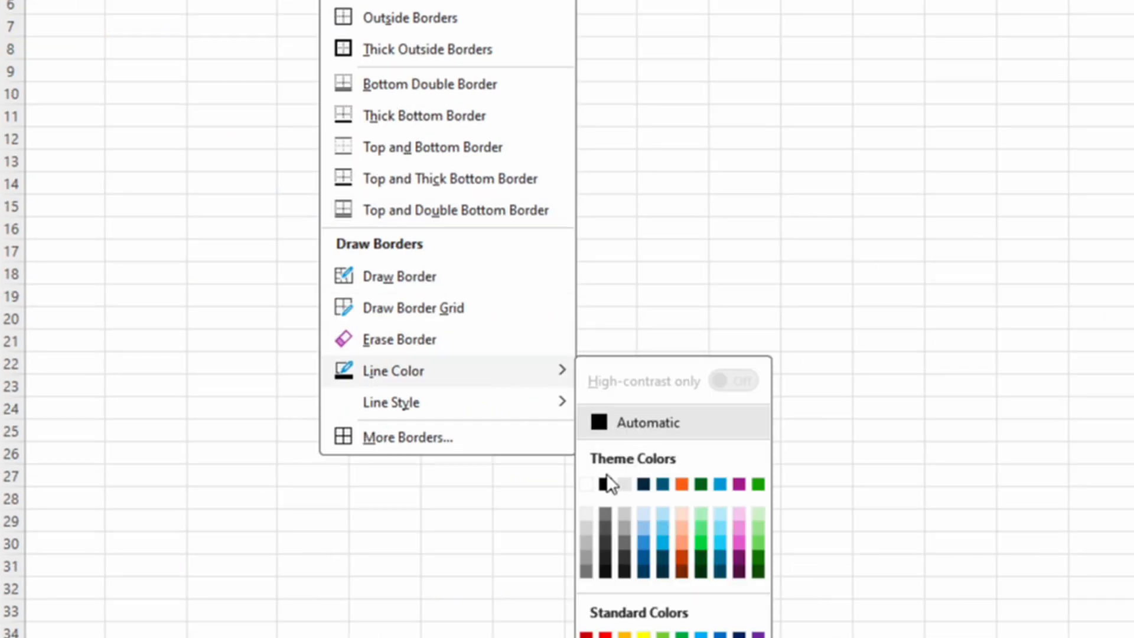
left_click(605, 635)
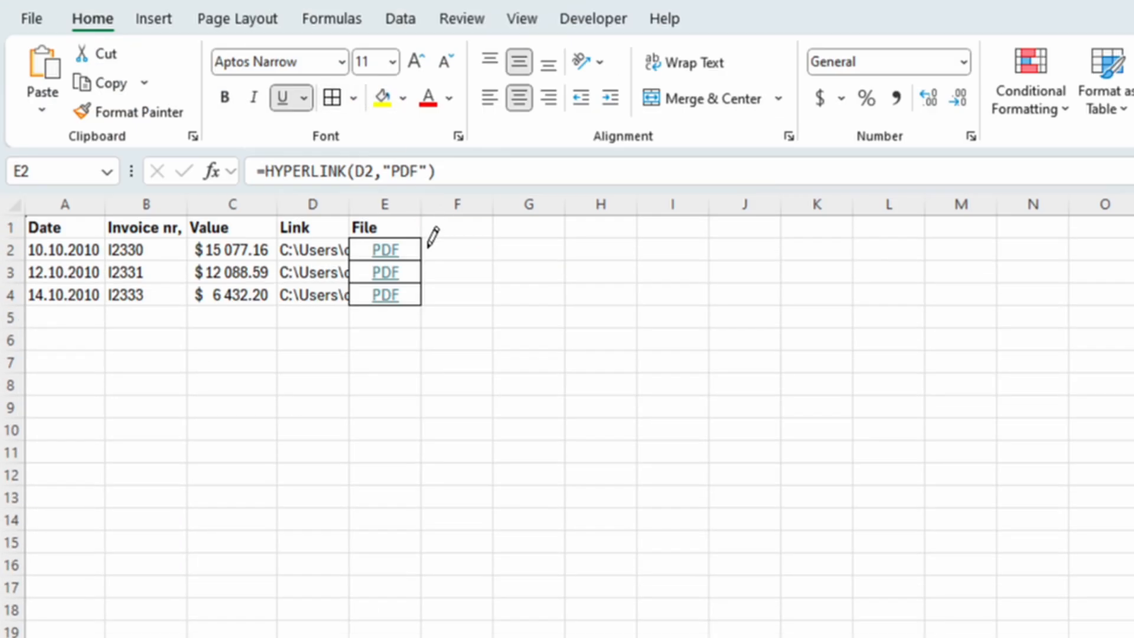
left_click_drag(404, 254, 403, 291)
key("Escape")
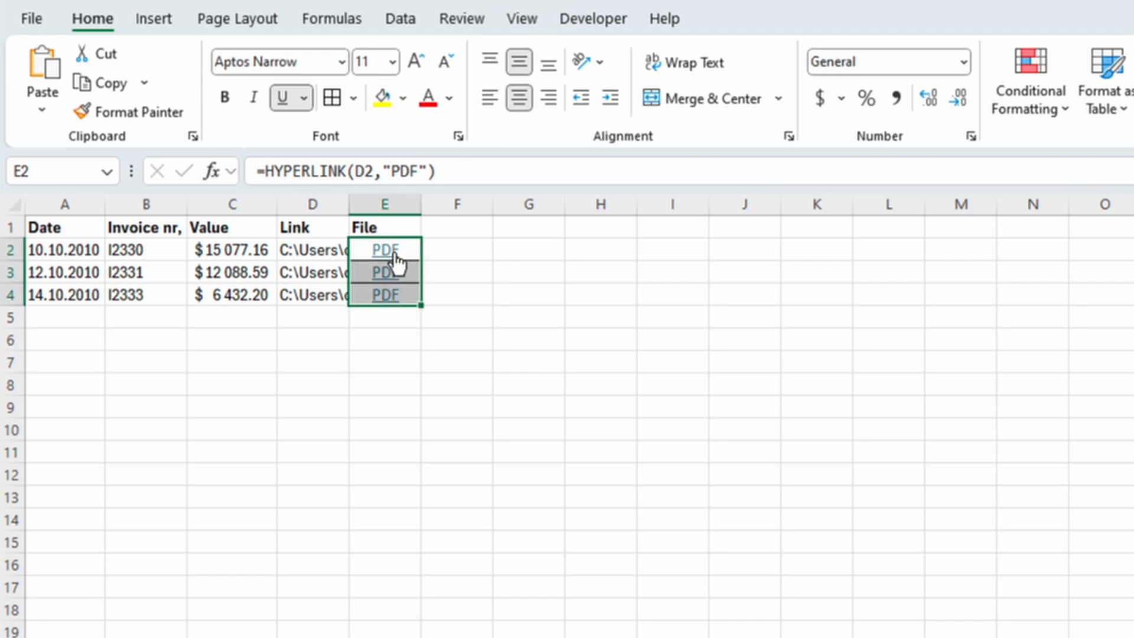
- Follow the PDF link in E2, confirm opening the file, and close the viewer
mouse_move(397, 261)
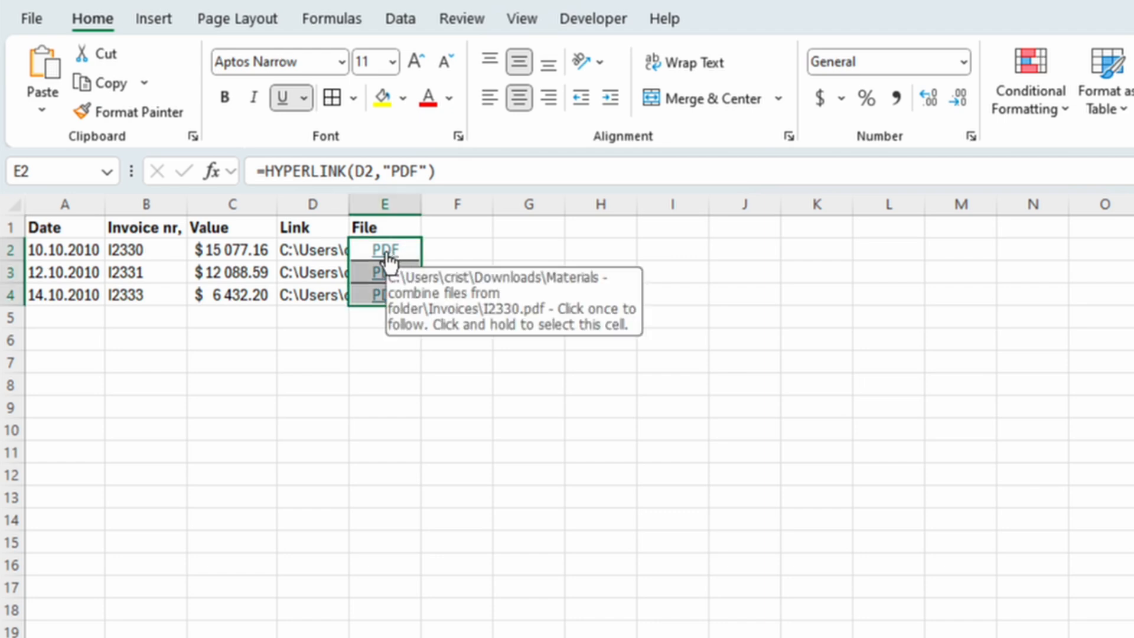
left_click(388, 258)
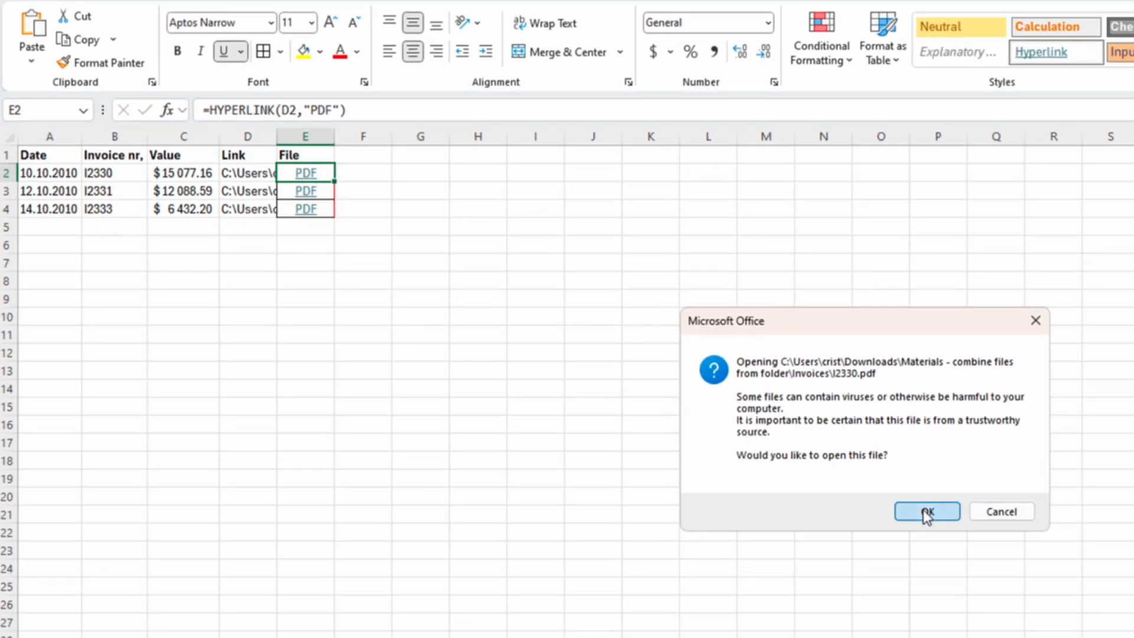
left_click(926, 512)
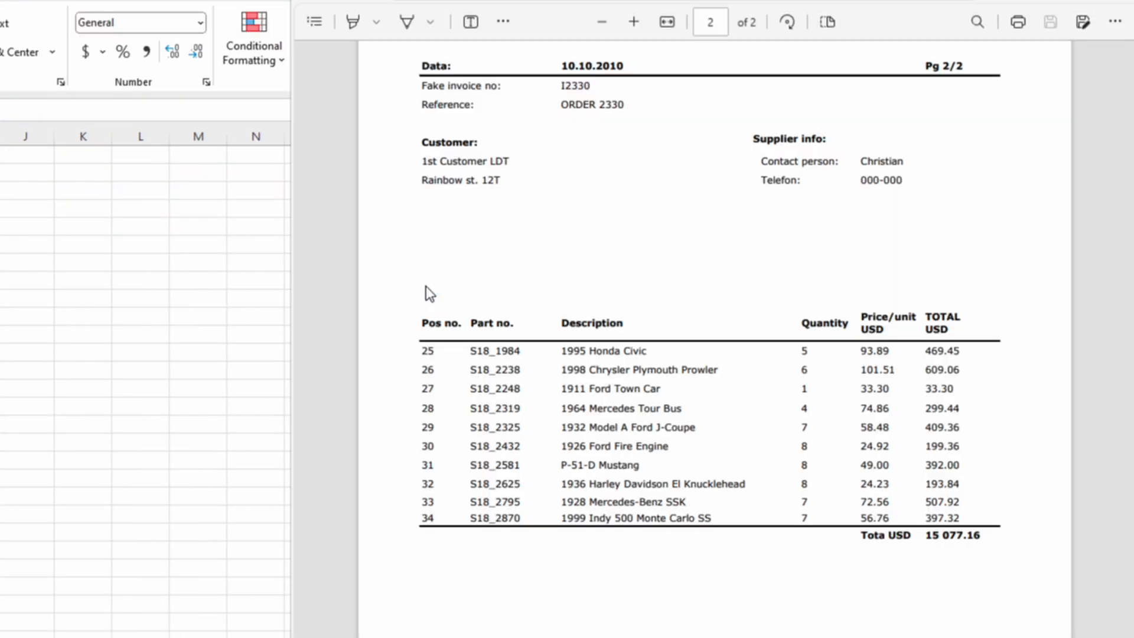
left_click(1115, 1)
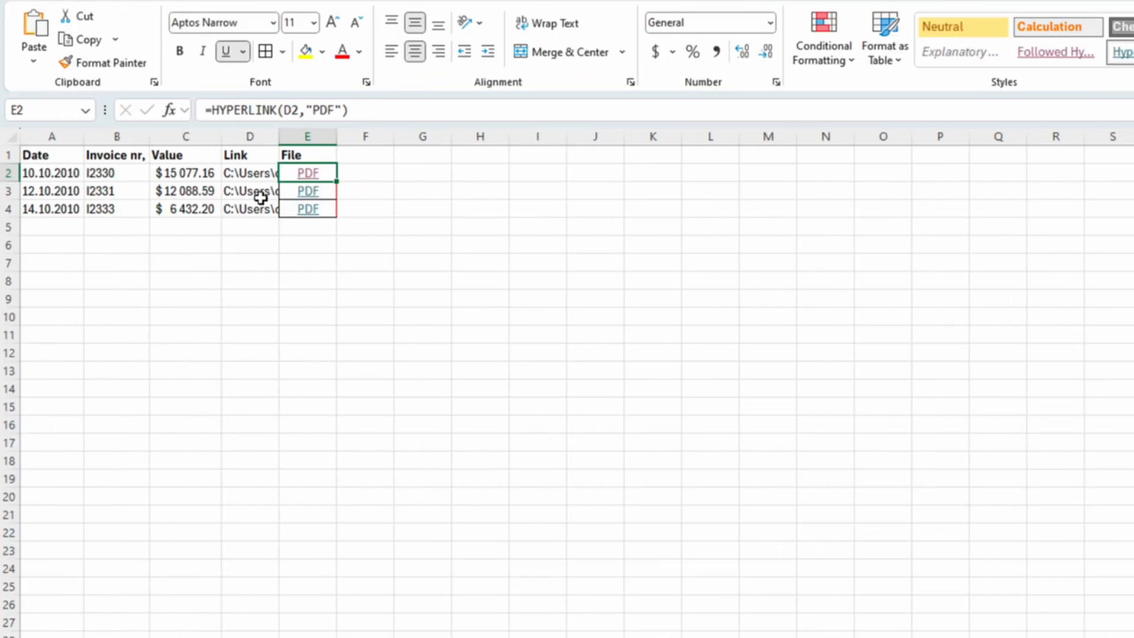
- Test the PDF links in E3 and E4, confirming and closing each opened invoice
left_click(307, 192)
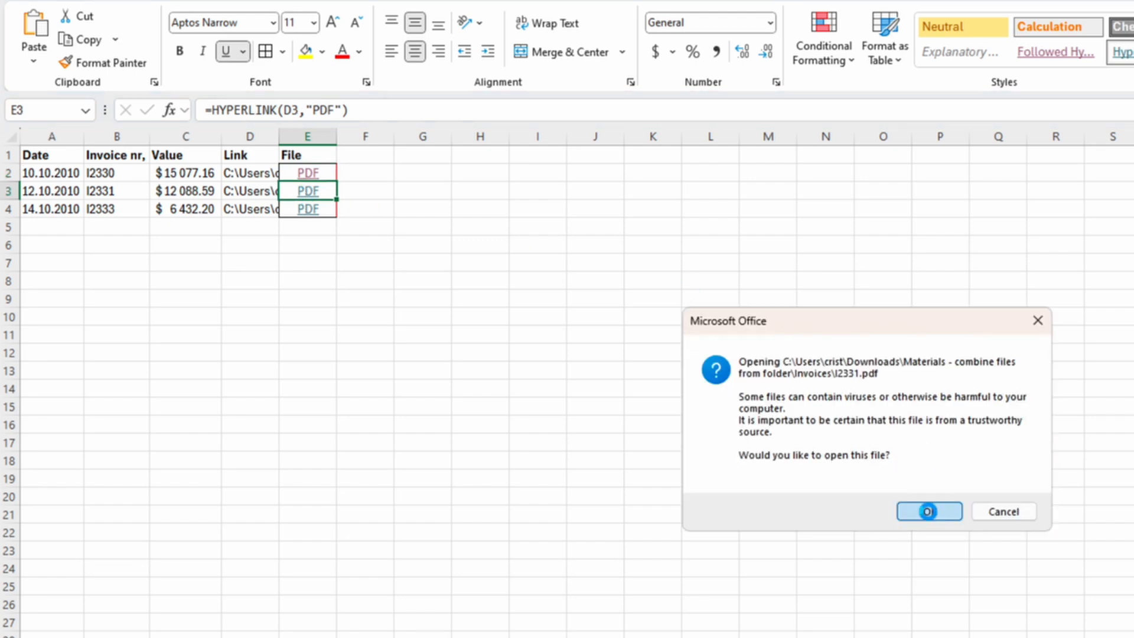
left_click(929, 512)
left_click(1114, 1)
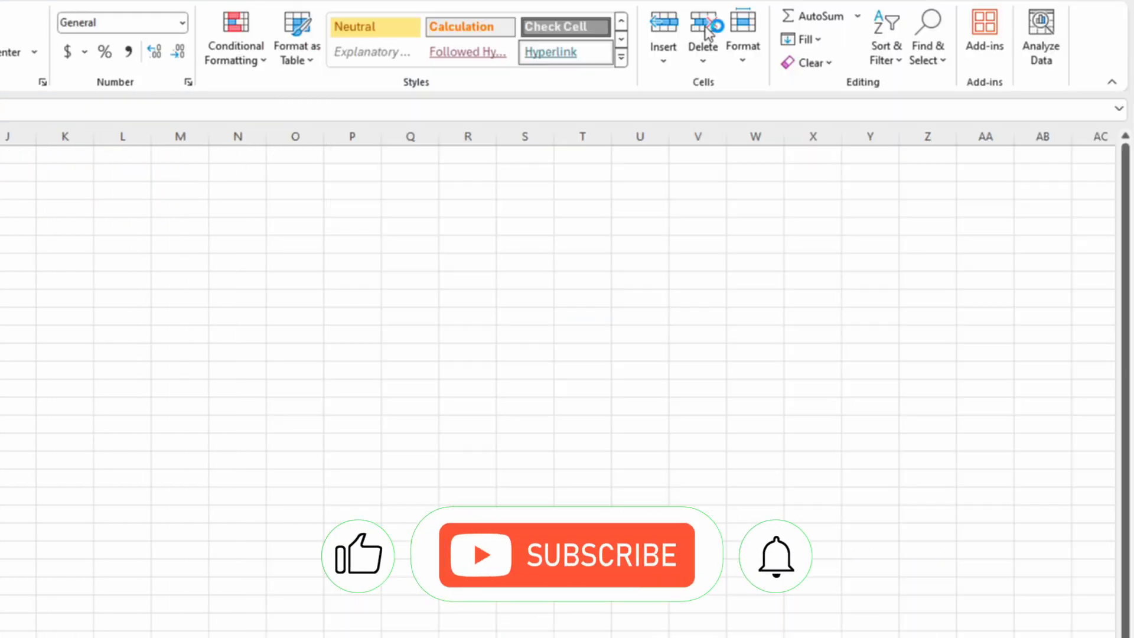
left_click(306, 209)
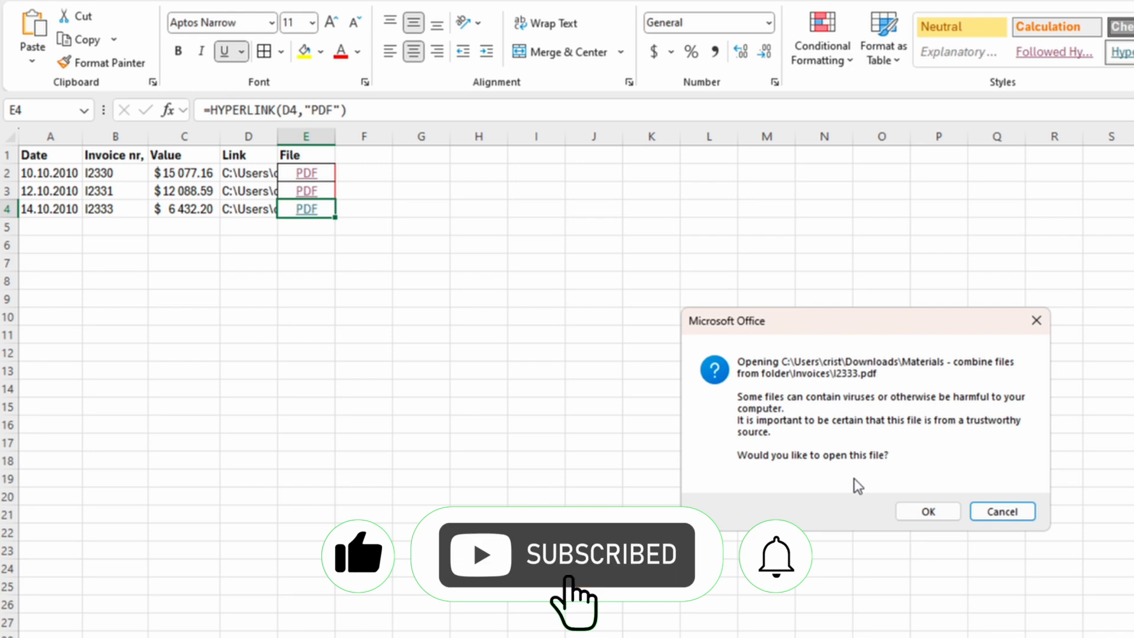
left_click(922, 509)
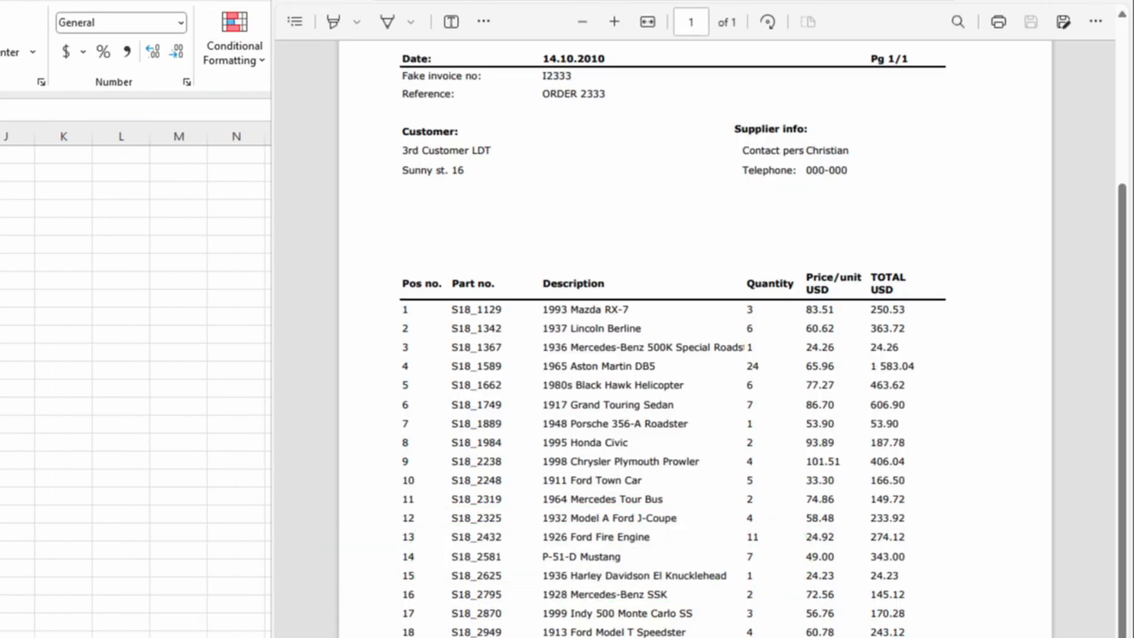
left_click(1114, 1)
left_click(363, 173)
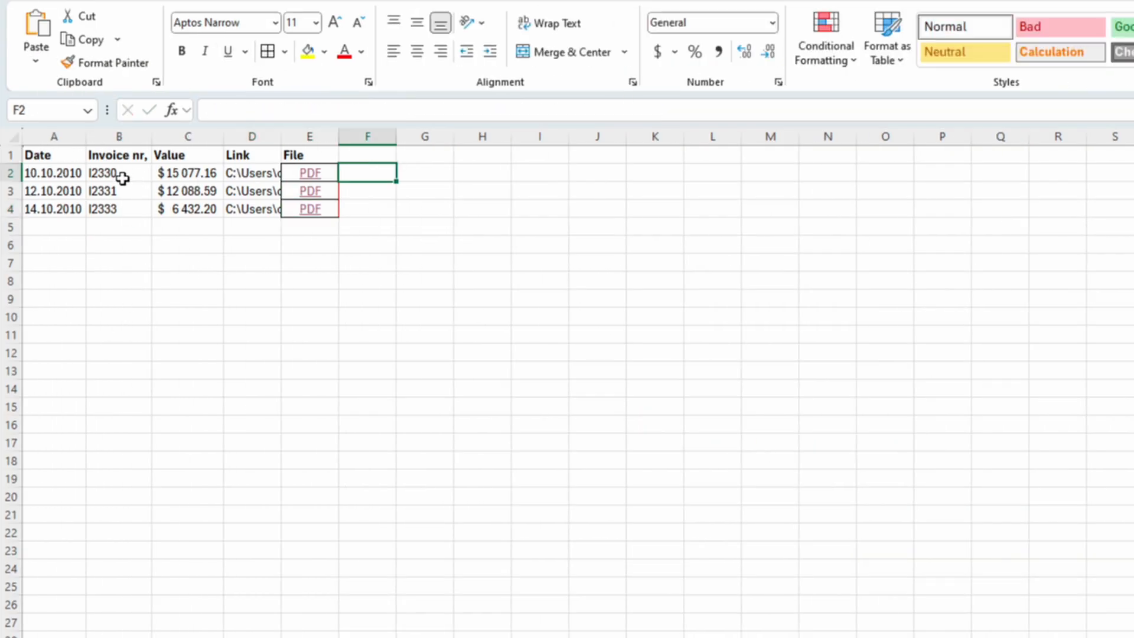
- Examine the full file path stored in D2 to locate the invoice file name at its end
left_click_drag(124, 175, 119, 205)
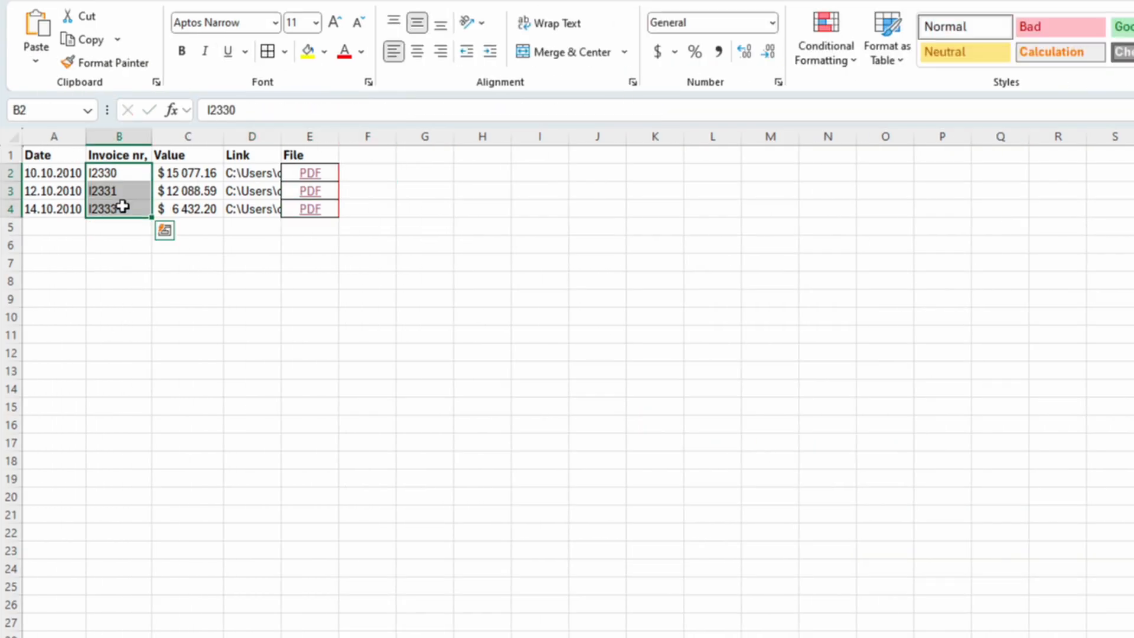
left_click(251, 172)
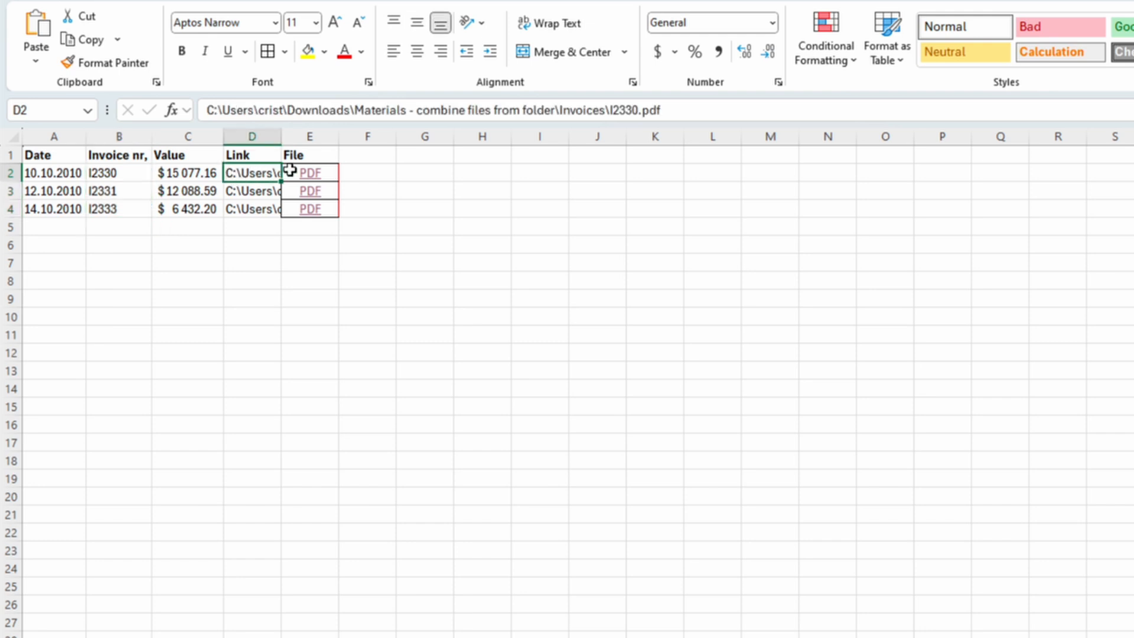
left_click_drag(609, 110, 660, 110)
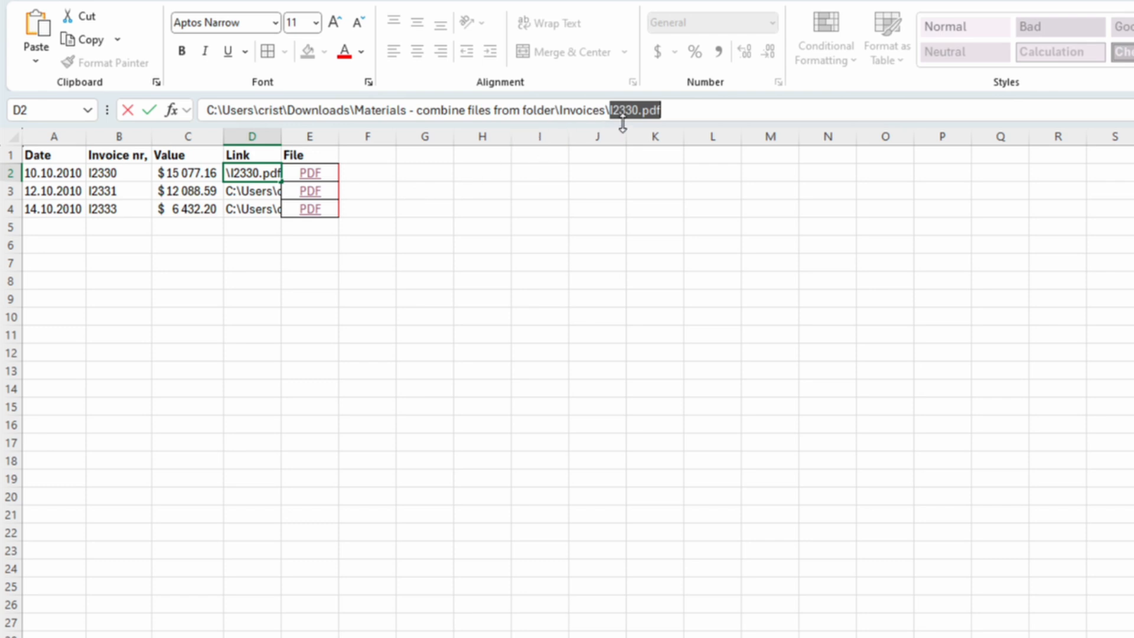
left_click(617, 111)
left_click_drag(609, 110, 672, 108)
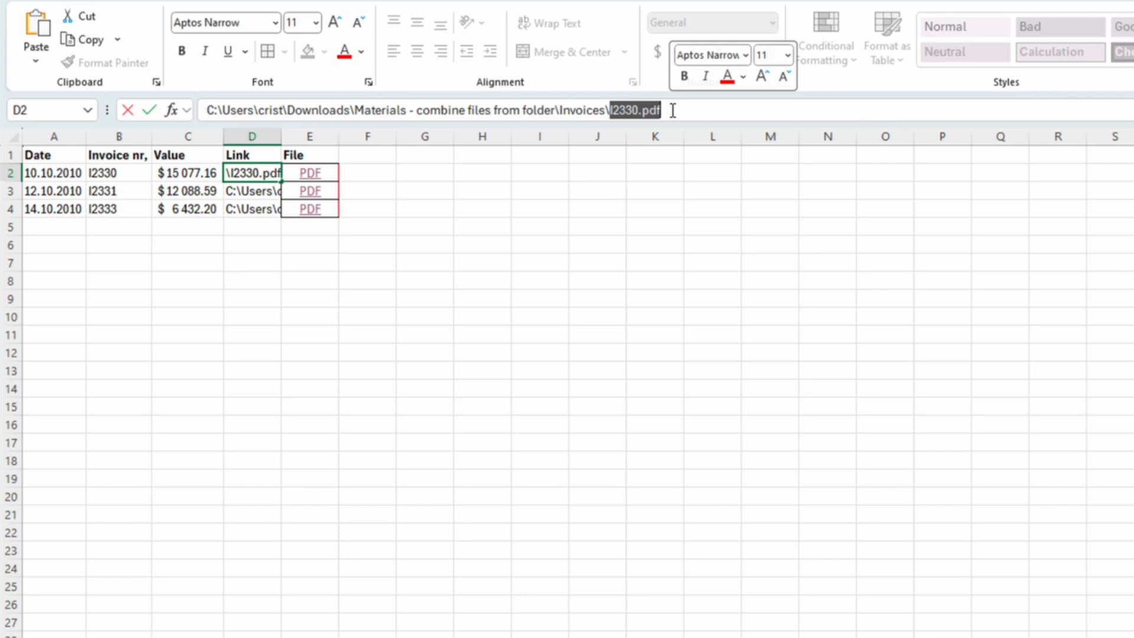
key("Escape")
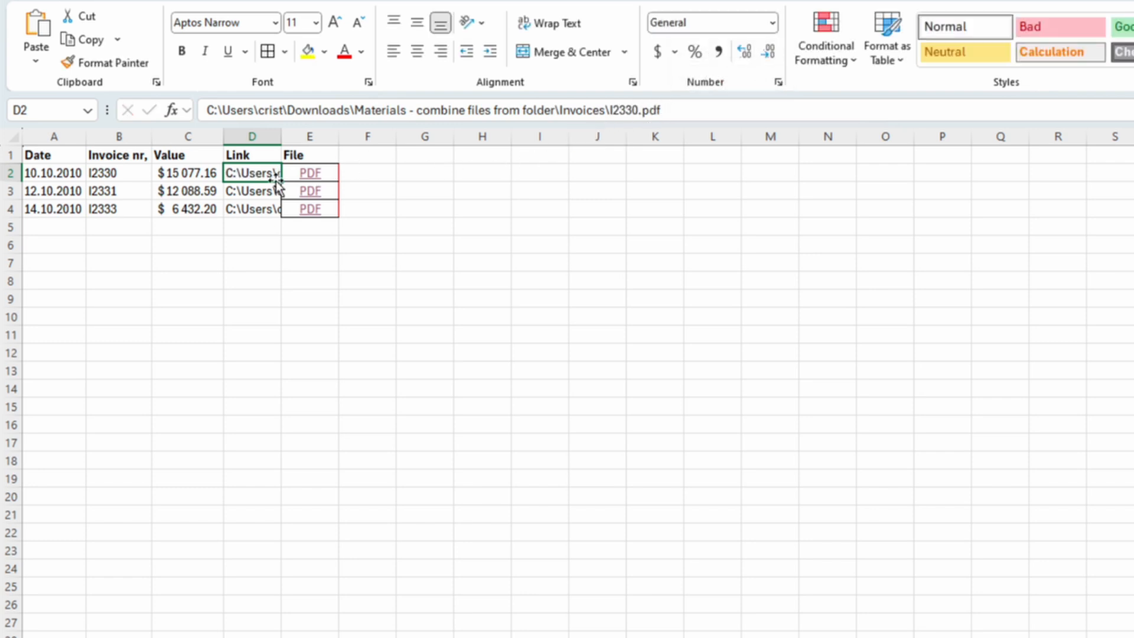
- Copy the file paths from D2:D4 and paste them into H2:H4
left_click_drag(261, 172, 264, 208)
key("ctrl+c")
left_click(435, 170)
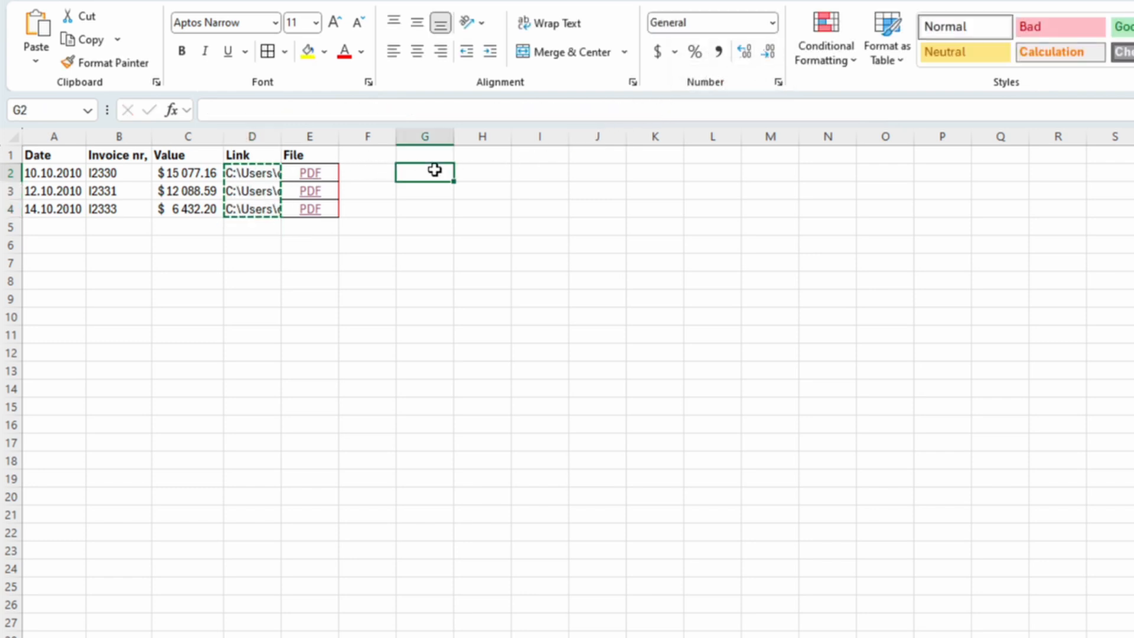
left_click(473, 170)
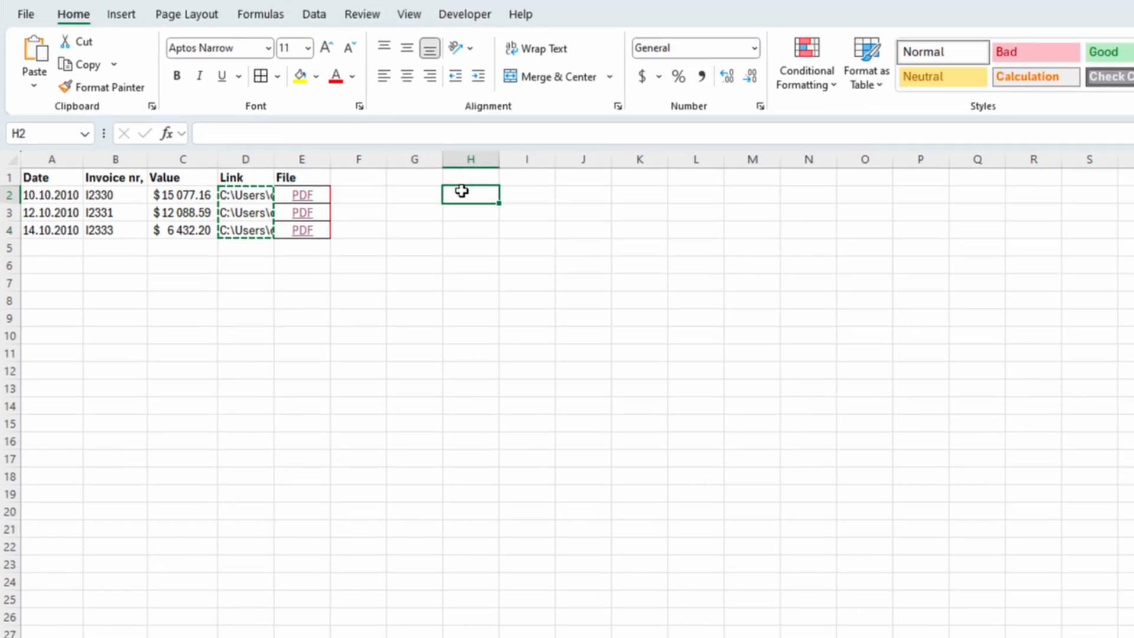
key("ctrl+v")
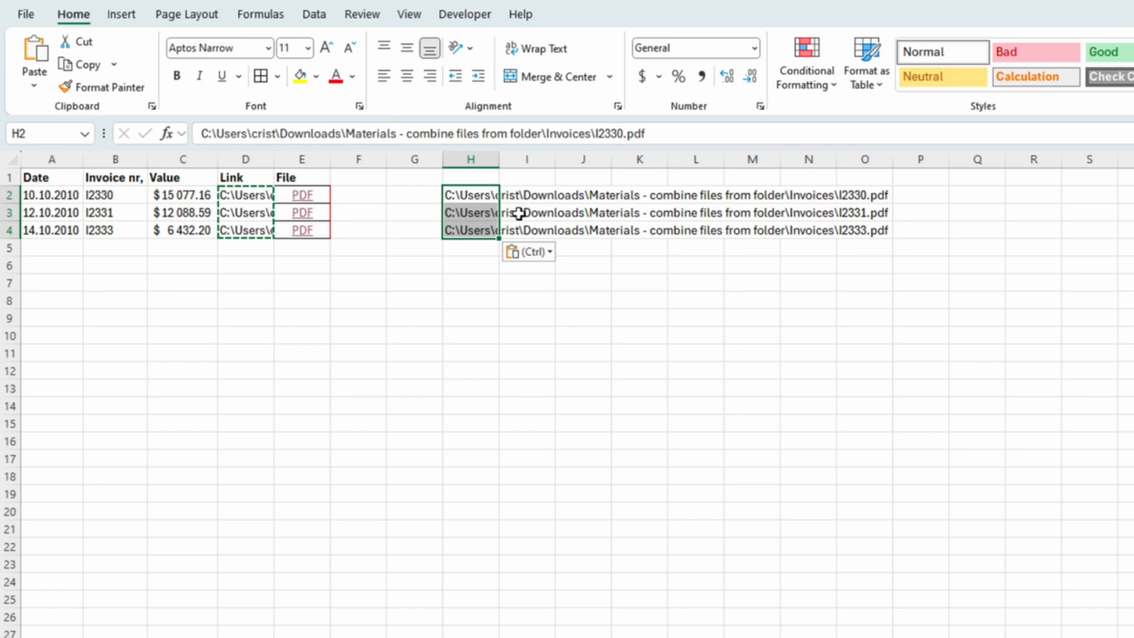
- Split the pasted paths in H2:H4 into columns with Text to Columns, using a backslash as the delimiter
left_click(313, 16)
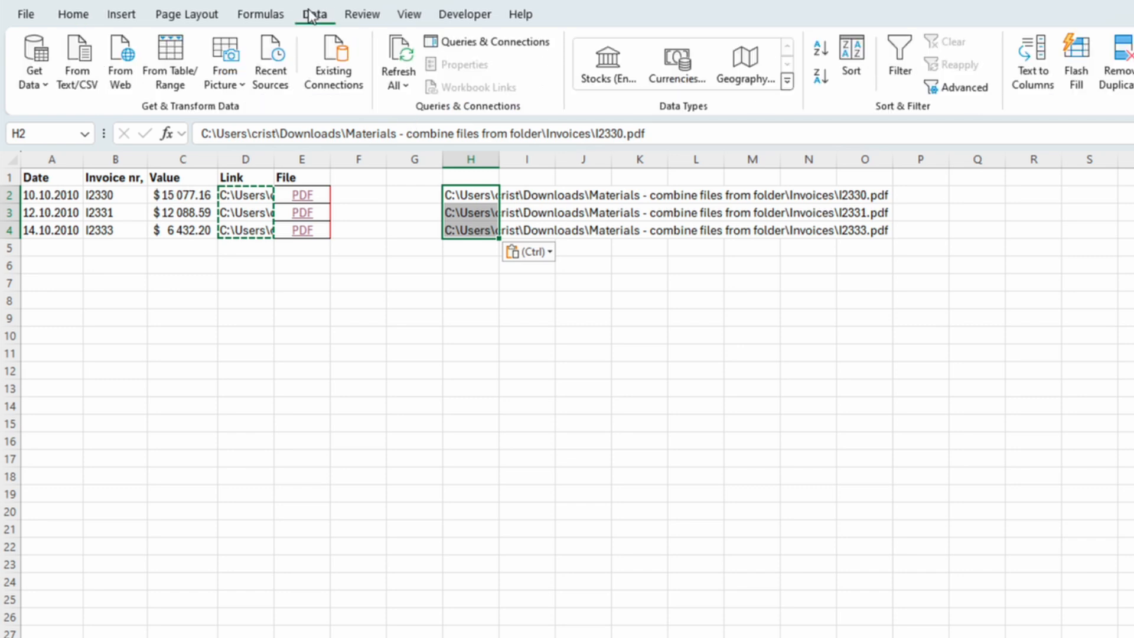
left_click(1037, 73)
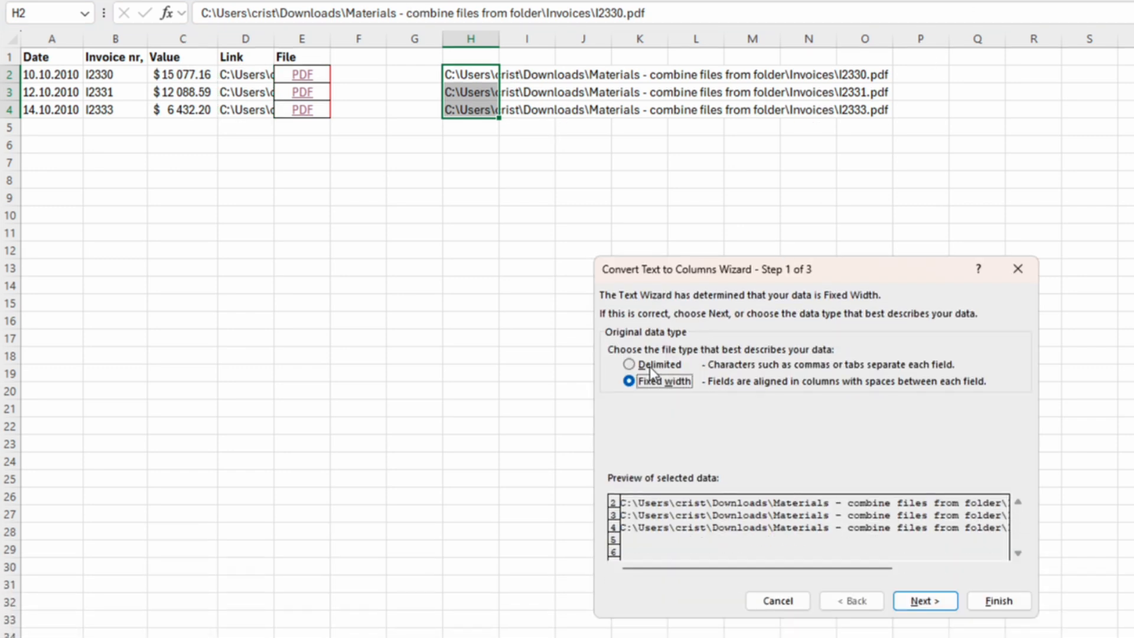
left_click(650, 365)
left_click(923, 601)
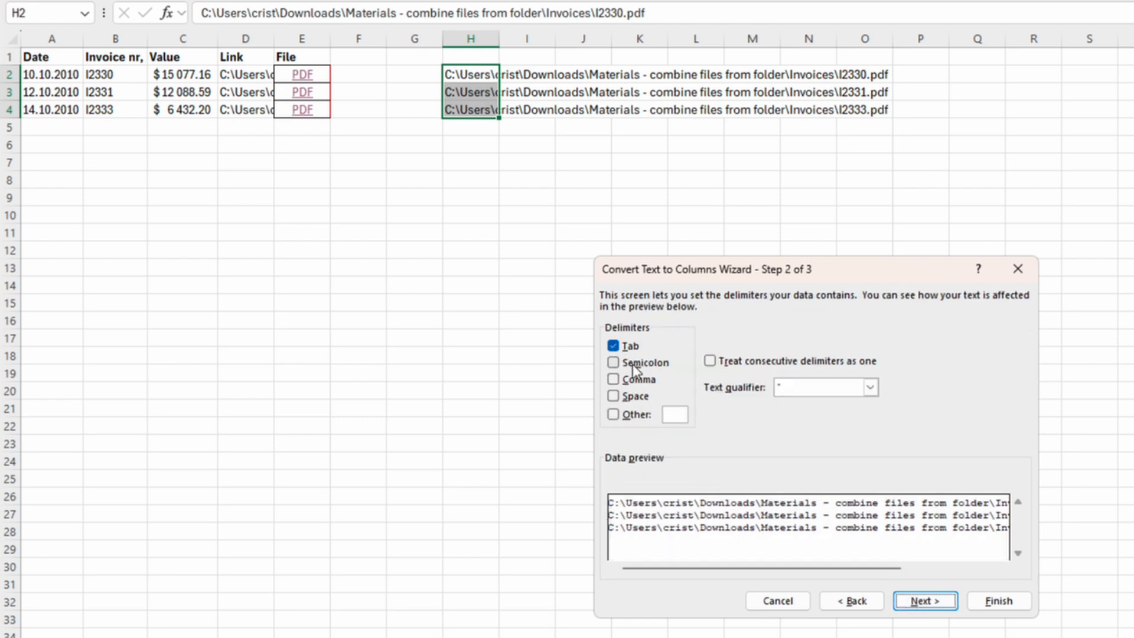
left_click(612, 346)
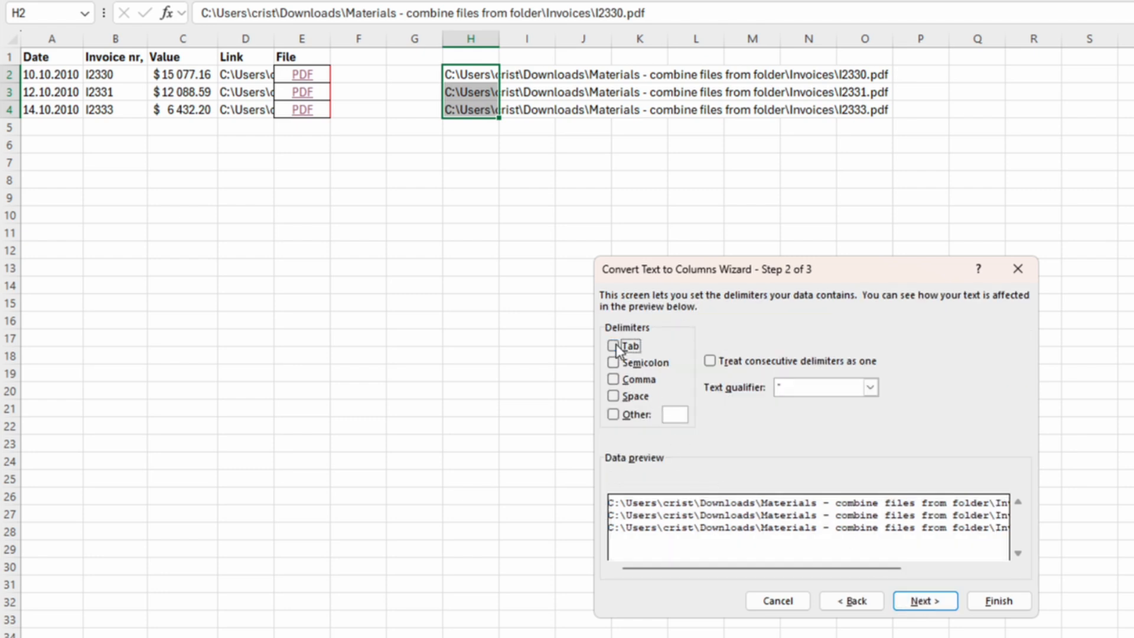
left_click(612, 414)
type("\\")
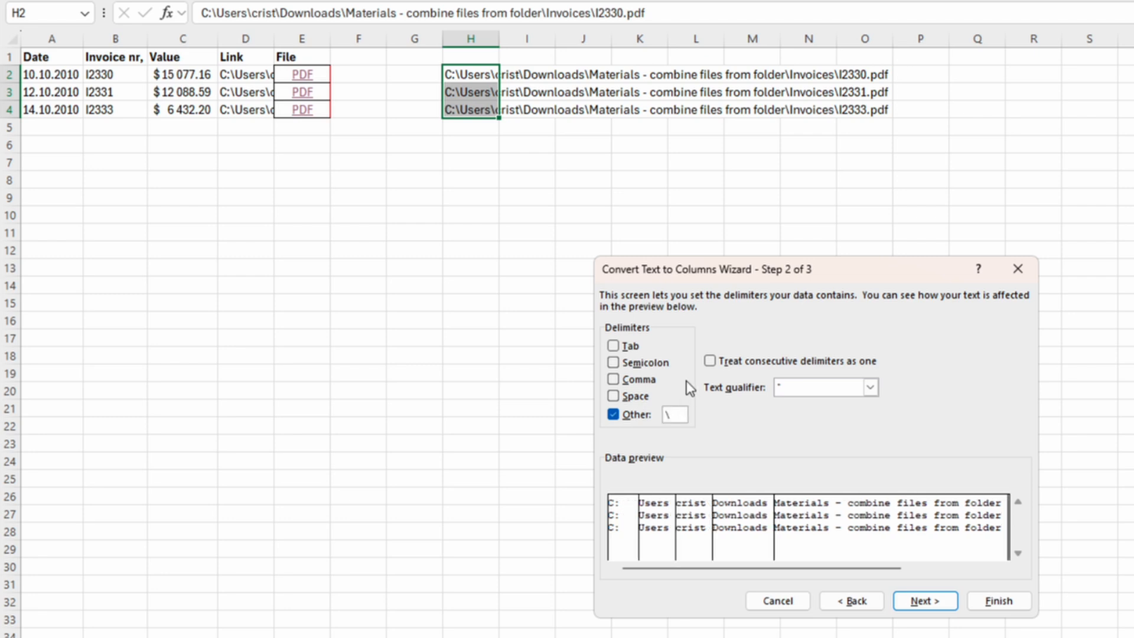
left_click(921, 601)
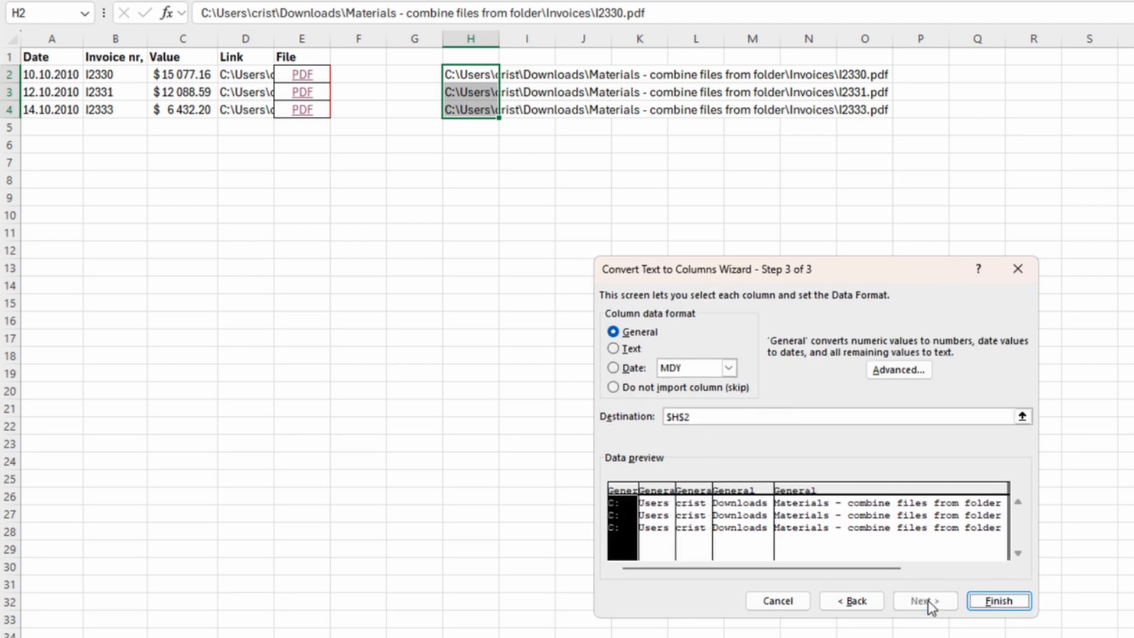
left_click(997, 600)
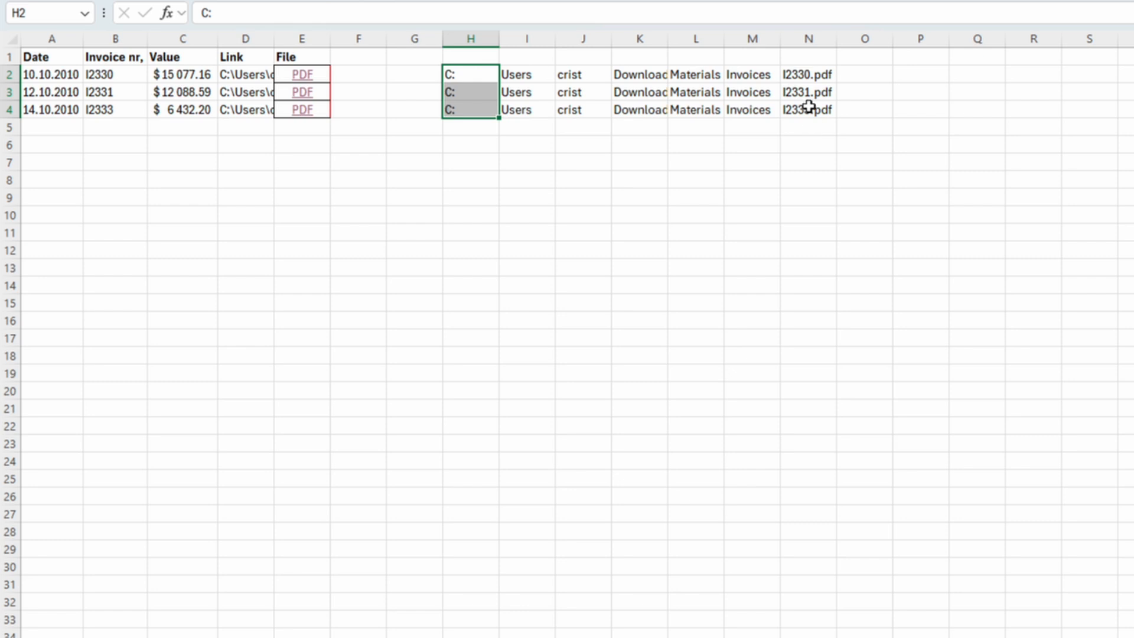
- Try splitting the file names in N2:N4 at the period with Text to Columns, then undo it
left_click_drag(805, 74, 805, 116)
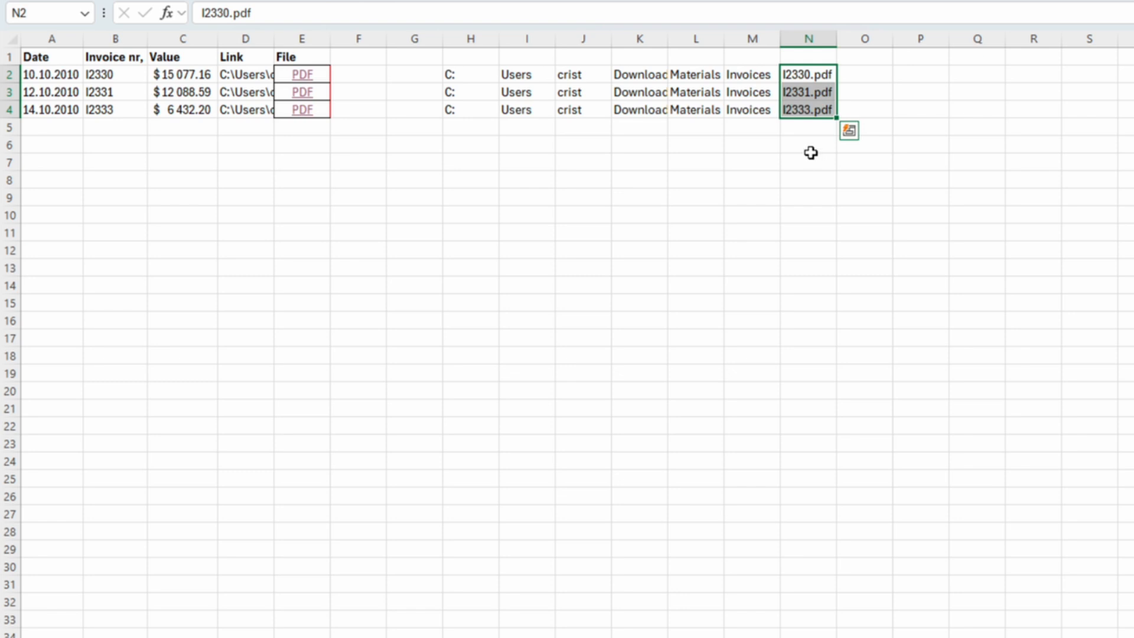
key("alt+a")
key("e")
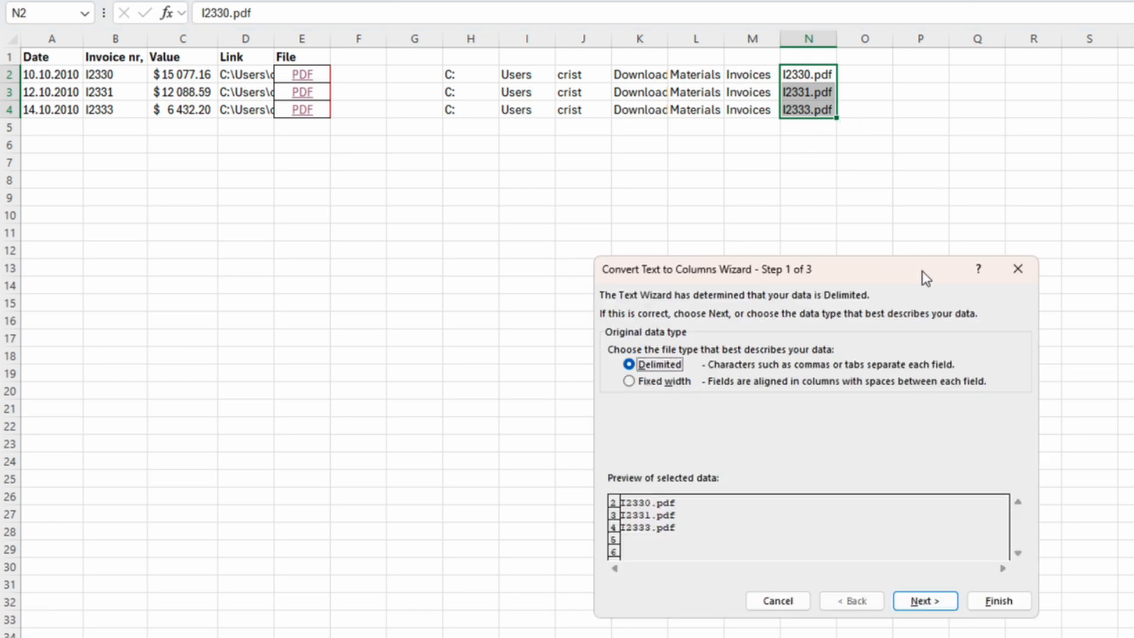
left_click(922, 600)
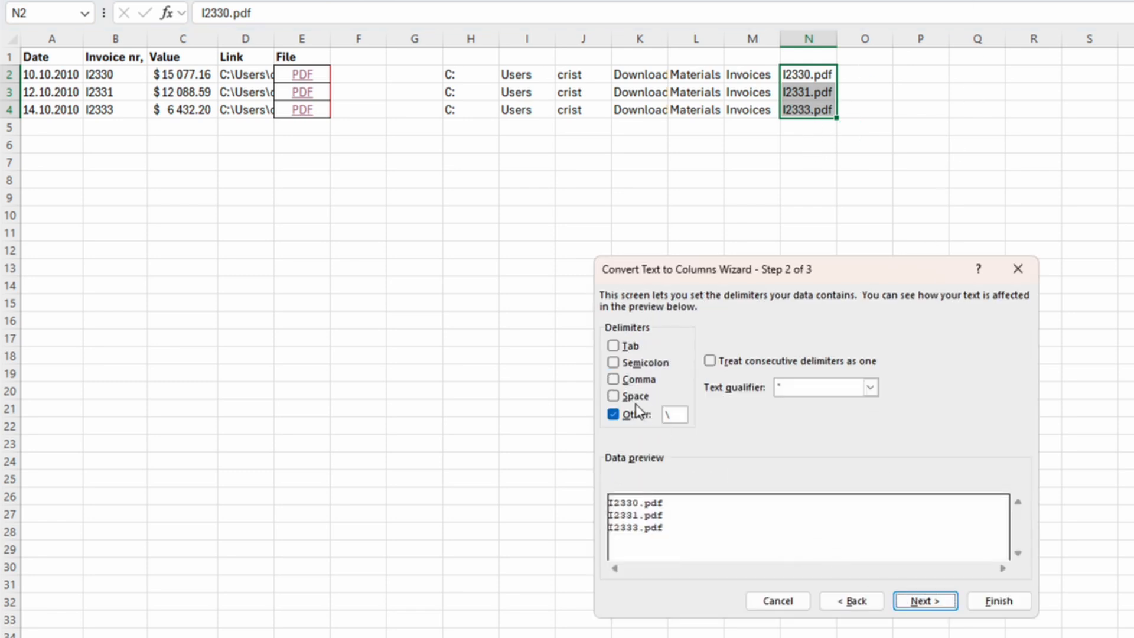
left_click(670, 414)
type(".")
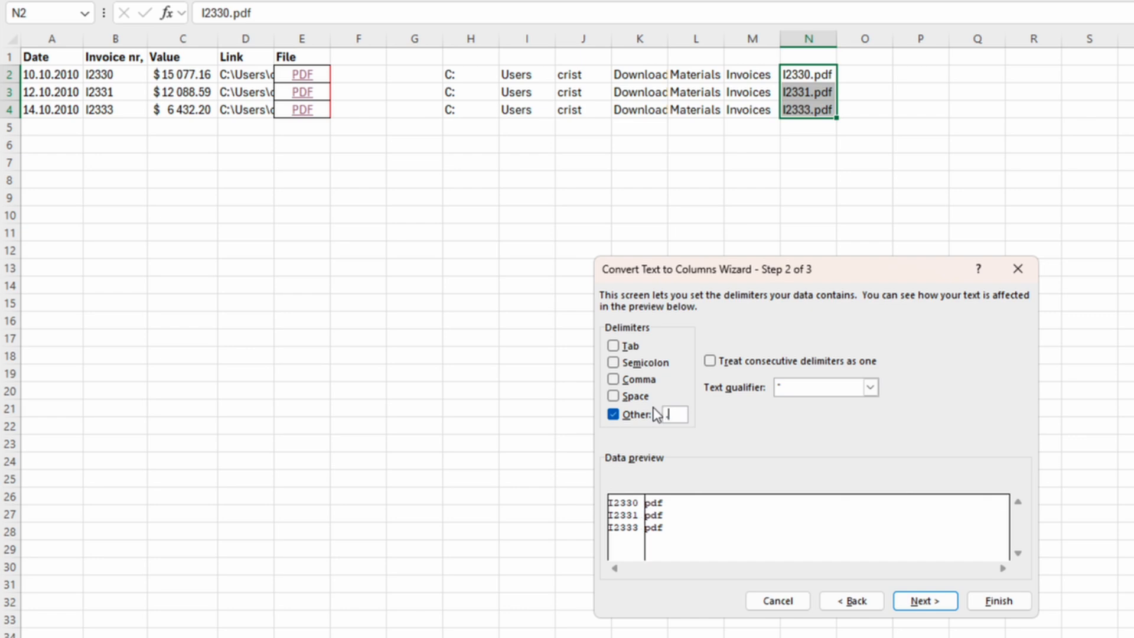
left_click(918, 600)
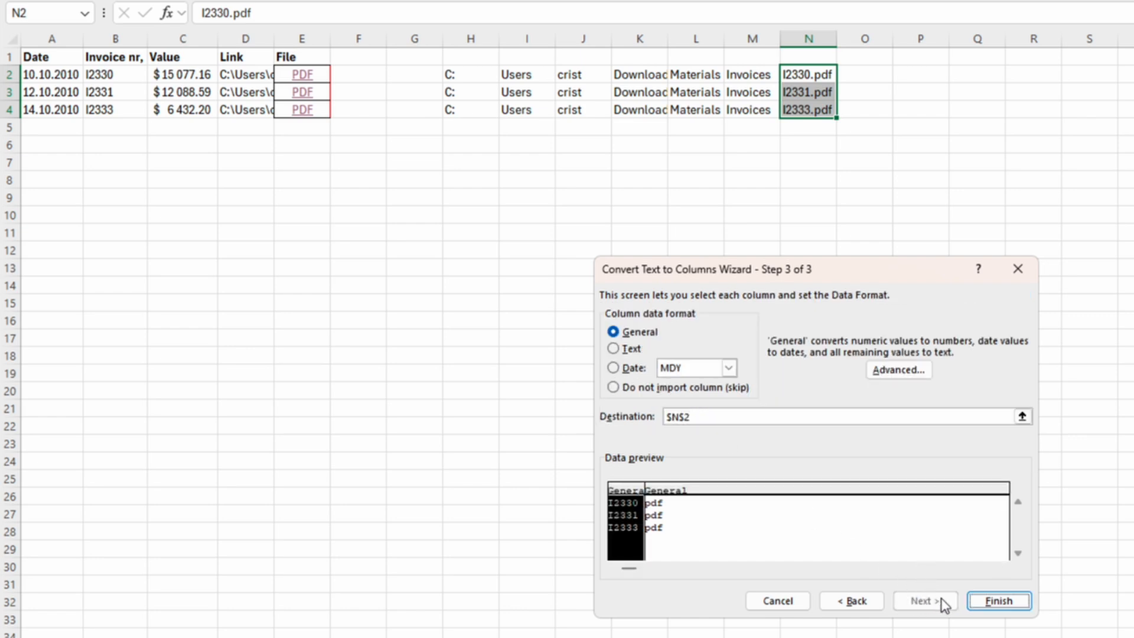
left_click(984, 598)
key("ctrl+z")
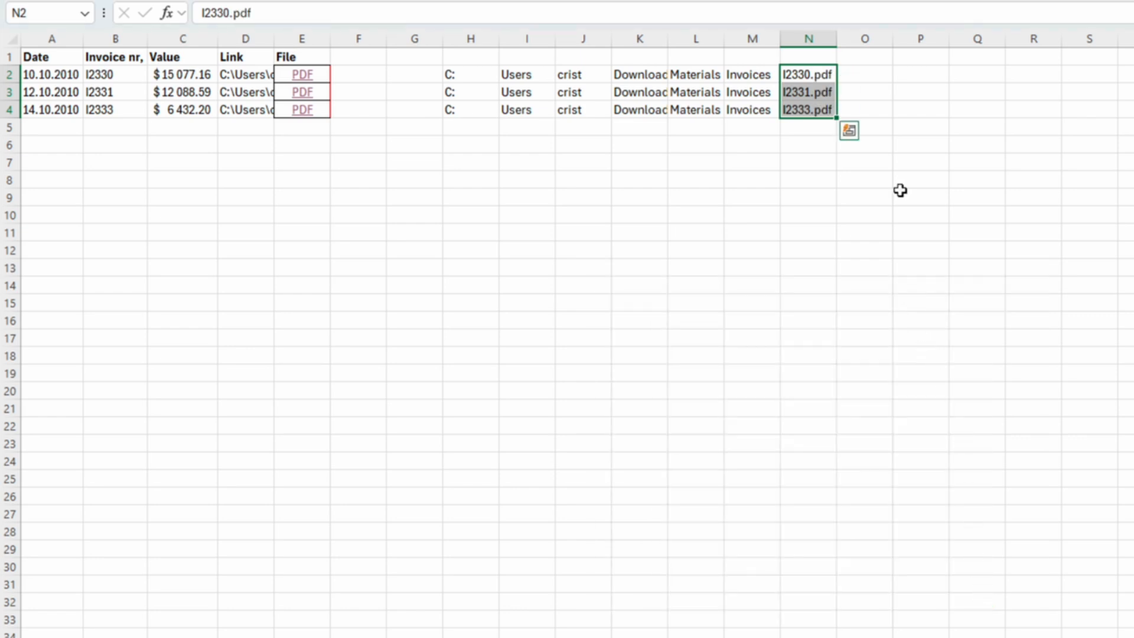
- Replace all occurrences of .pdf with nothing to strip the extension from the file names in N2:N4
key("ctrl+f")
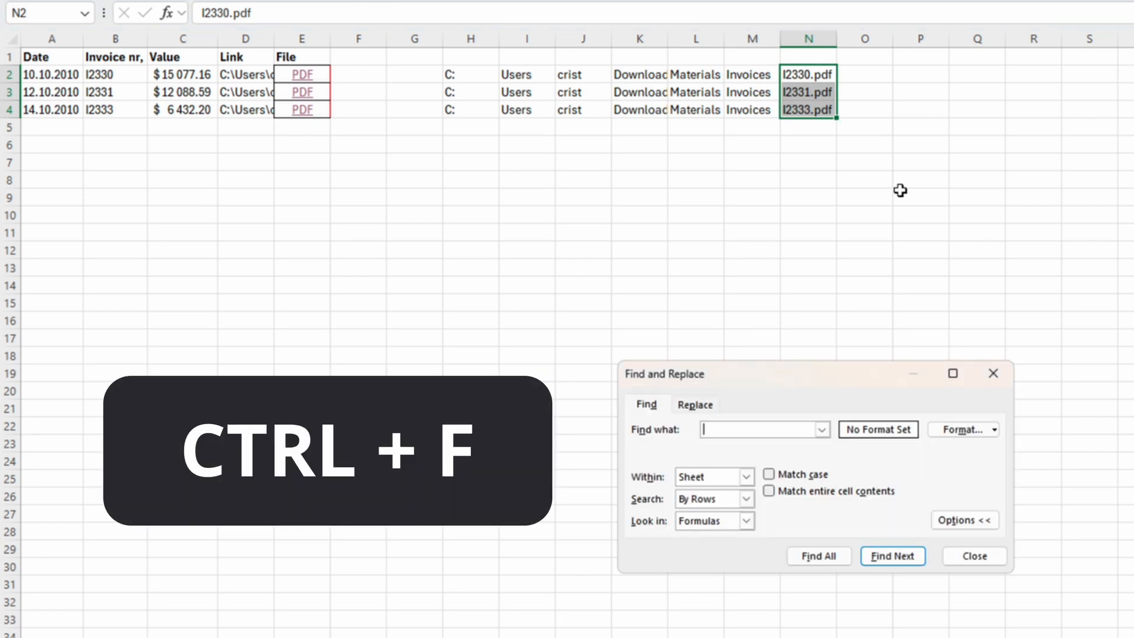
left_click(695, 404)
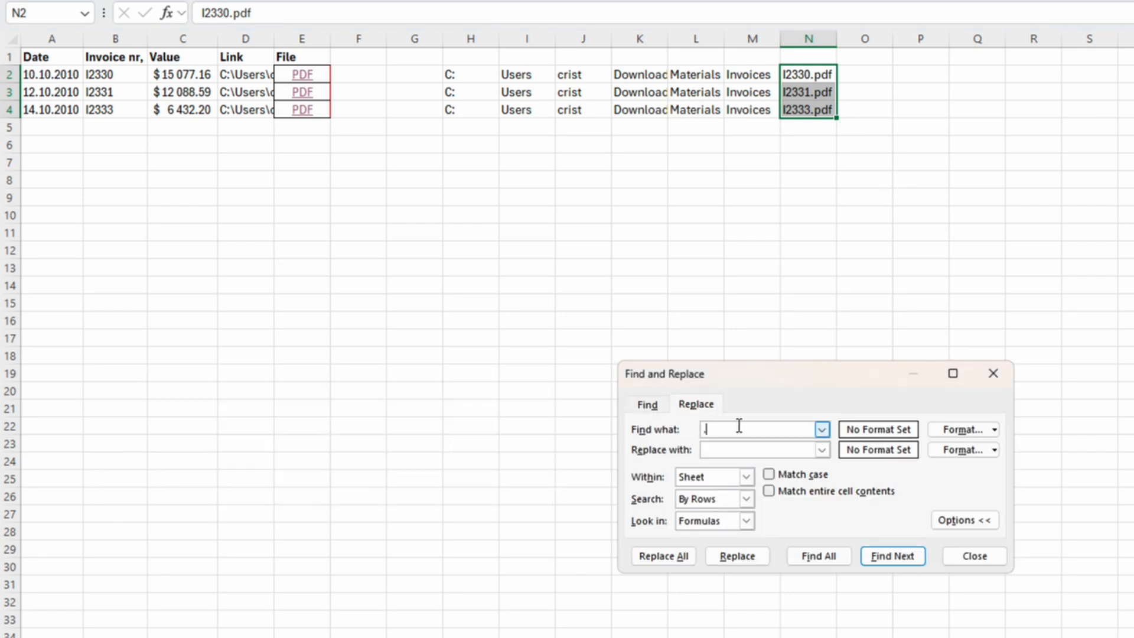
type(".pdf")
left_click(663, 555)
left_click(852, 348)
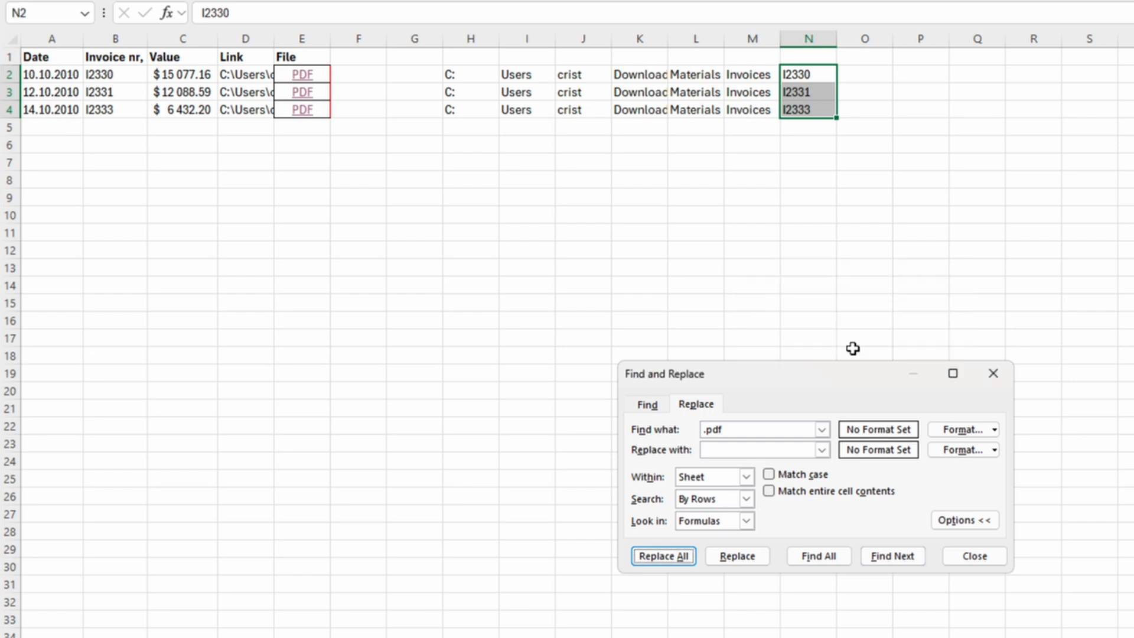
left_click(810, 167)
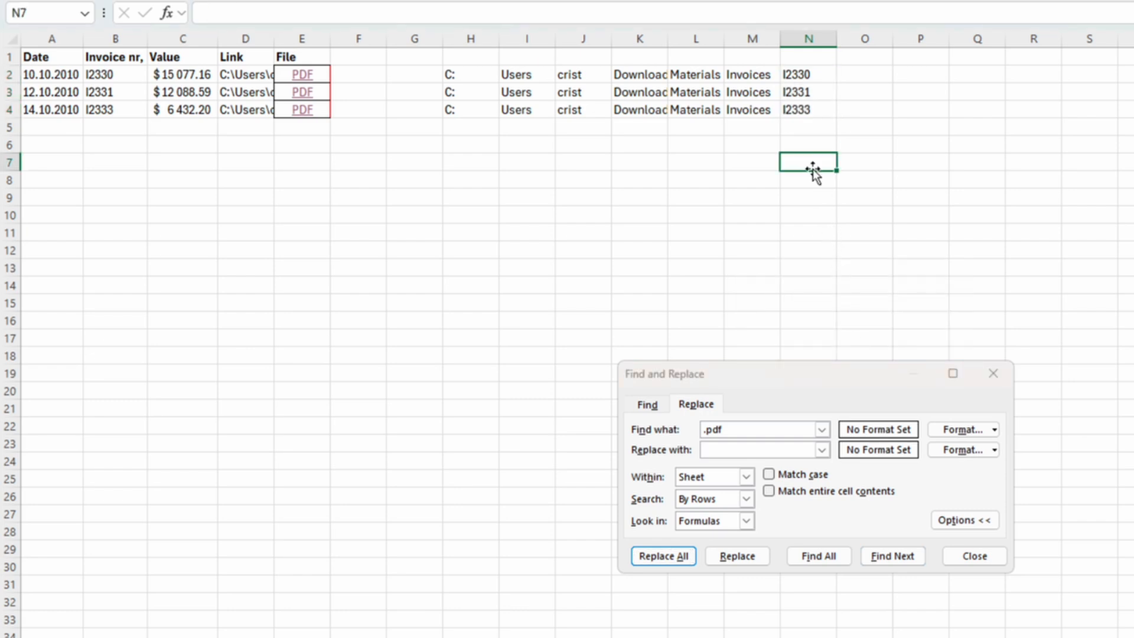
left_click(974, 555)
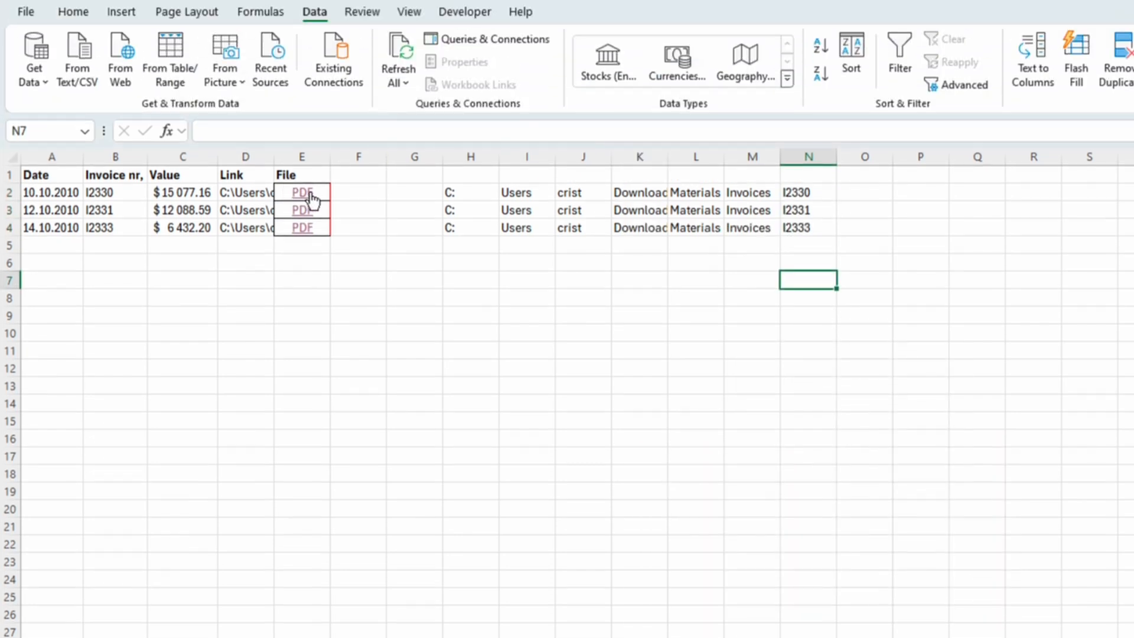
- Enter =HYPERLINK(D2,N2) in B2 and fill it down to B4 to make invoice numbers clickable
left_click(127, 191)
type("=")
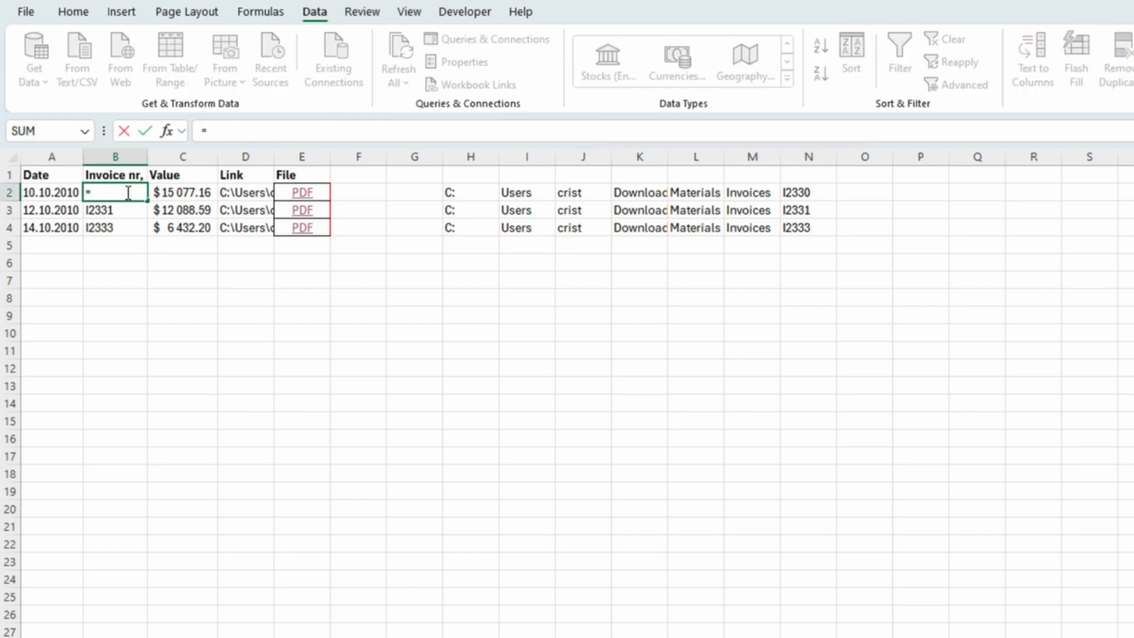
type("Hy")
key("Tab")
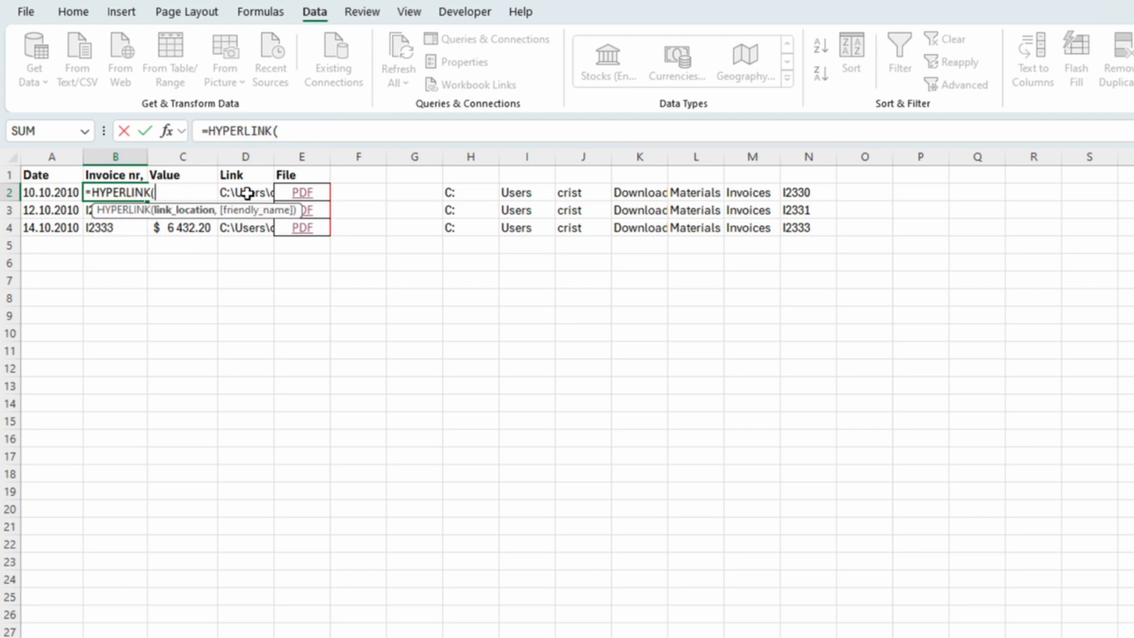
left_click(246, 193)
type(",")
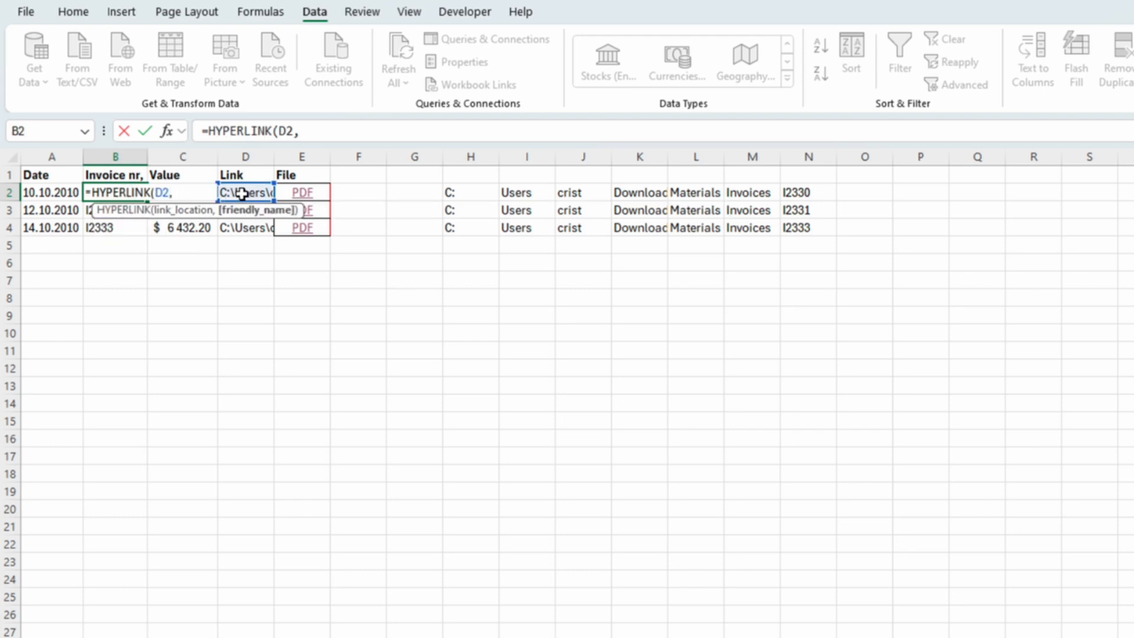
left_click(808, 191)
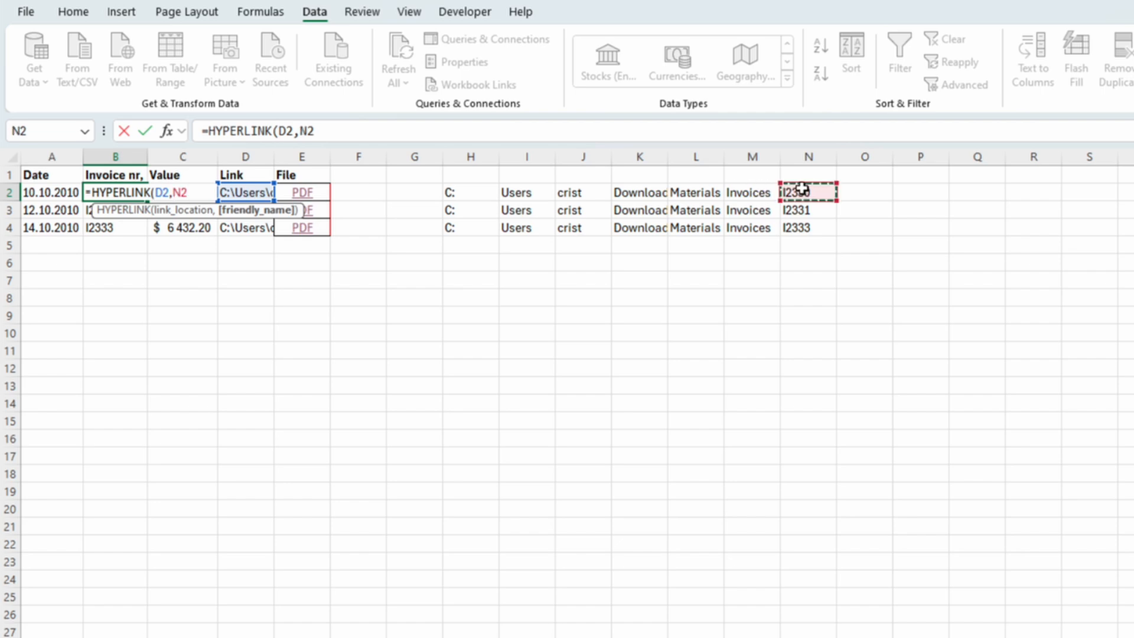
type(")")
key("Return")
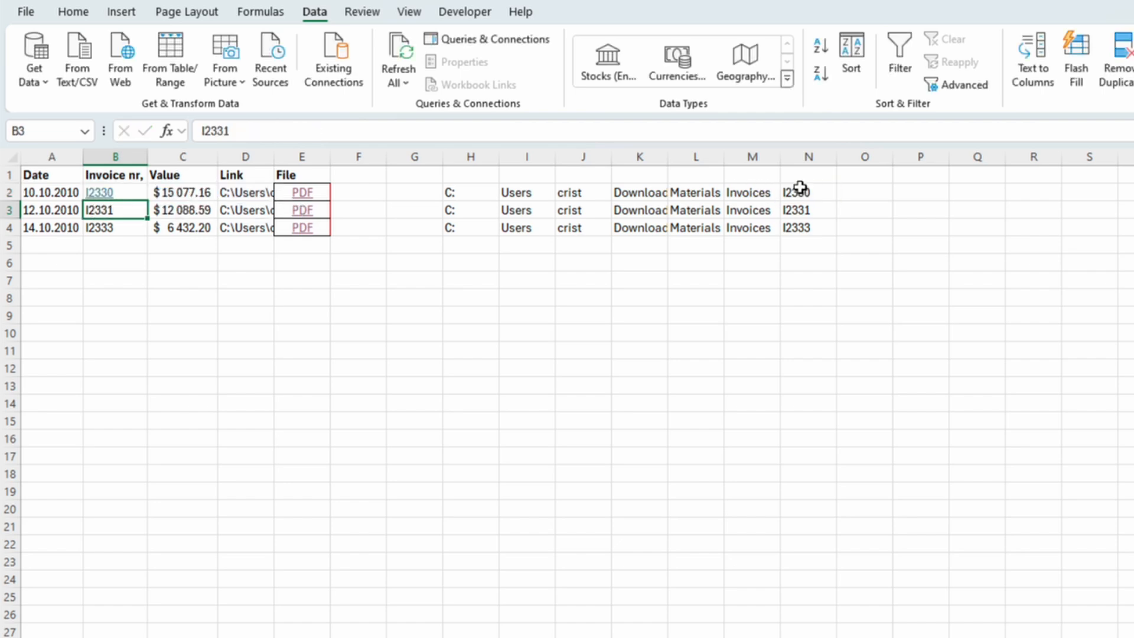
left_click(142, 193)
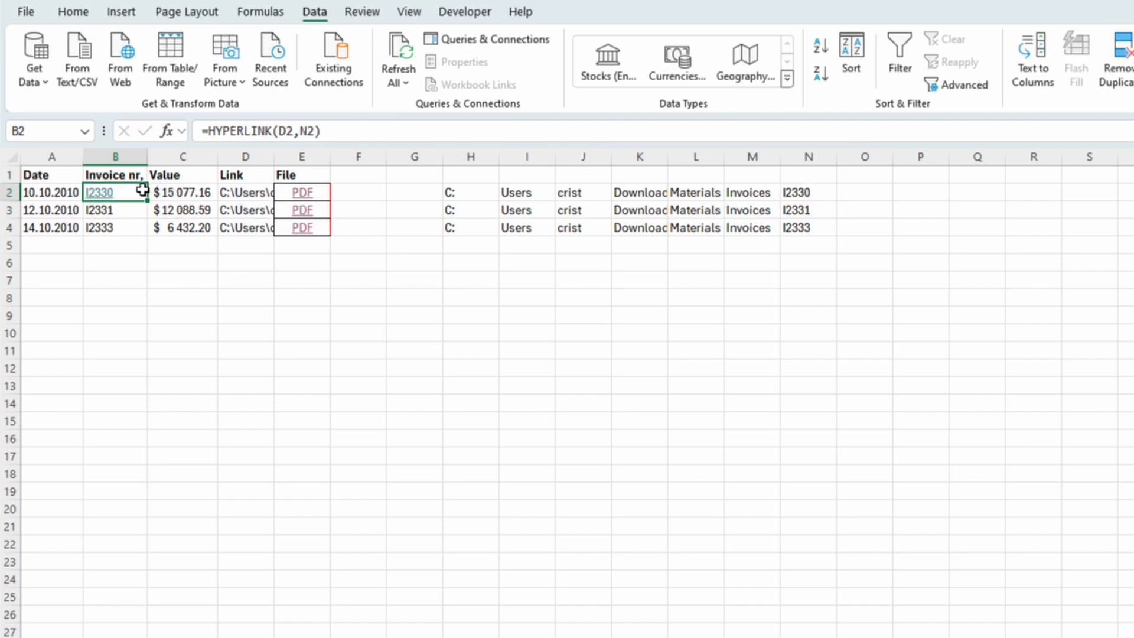
left_click_drag(147, 199, 148, 235)
- Follow the invoice link in B3 and confirm opening the PDF file
left_click(123, 211)
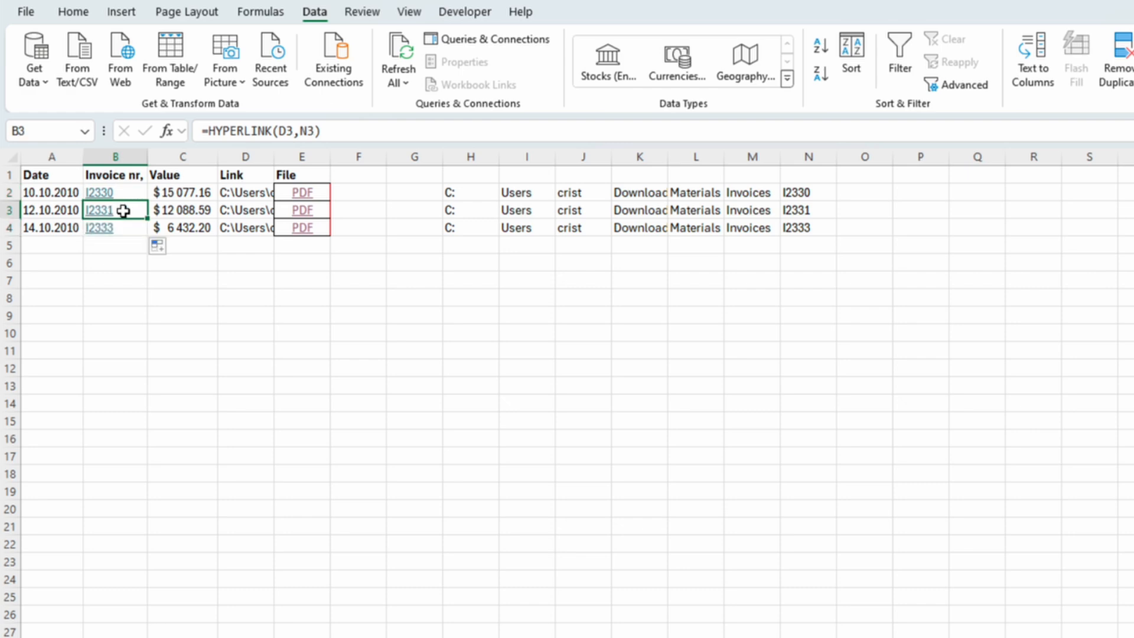
left_click(106, 216)
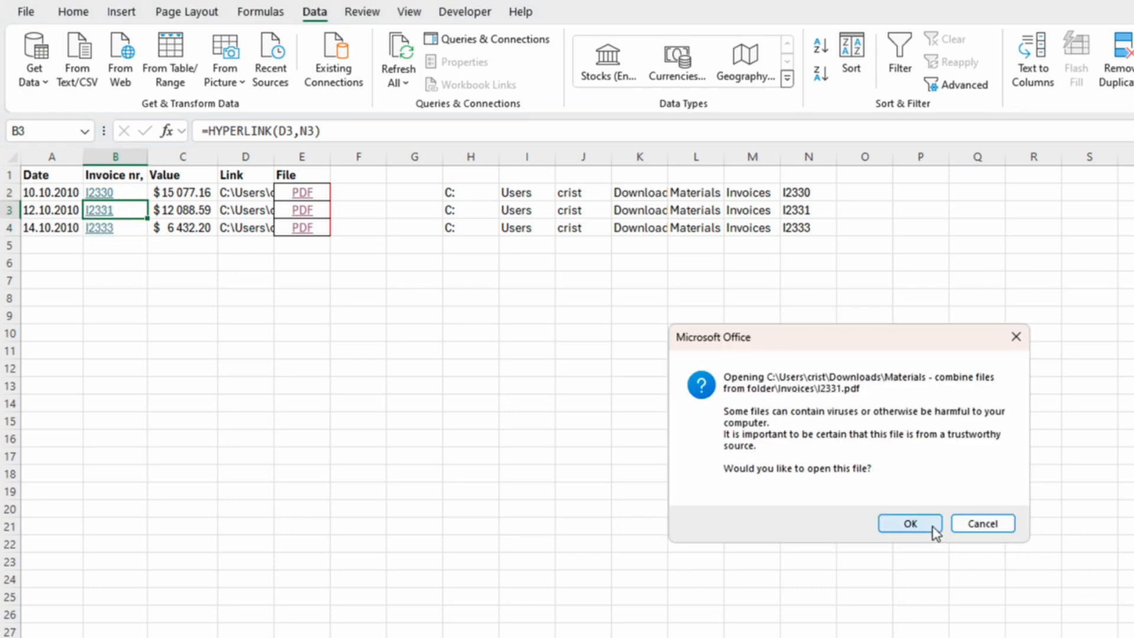
left_click(911, 523)
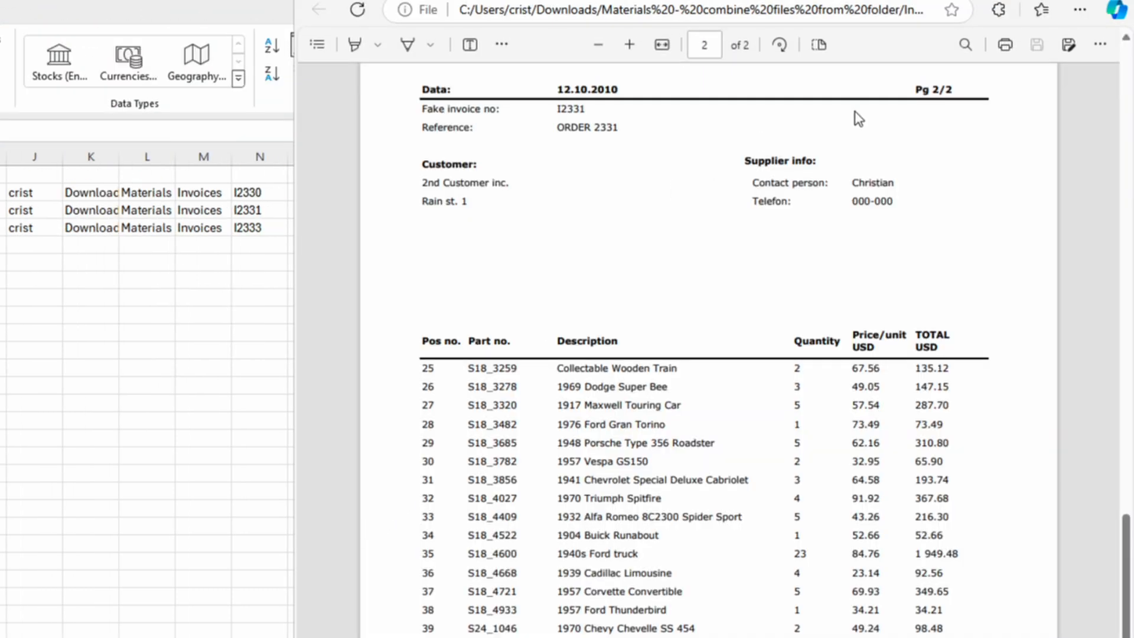
- Try deleting the Link column D, check the broken HYPERLINK formula in B2, then undo the deletion
left_click(1117, 1)
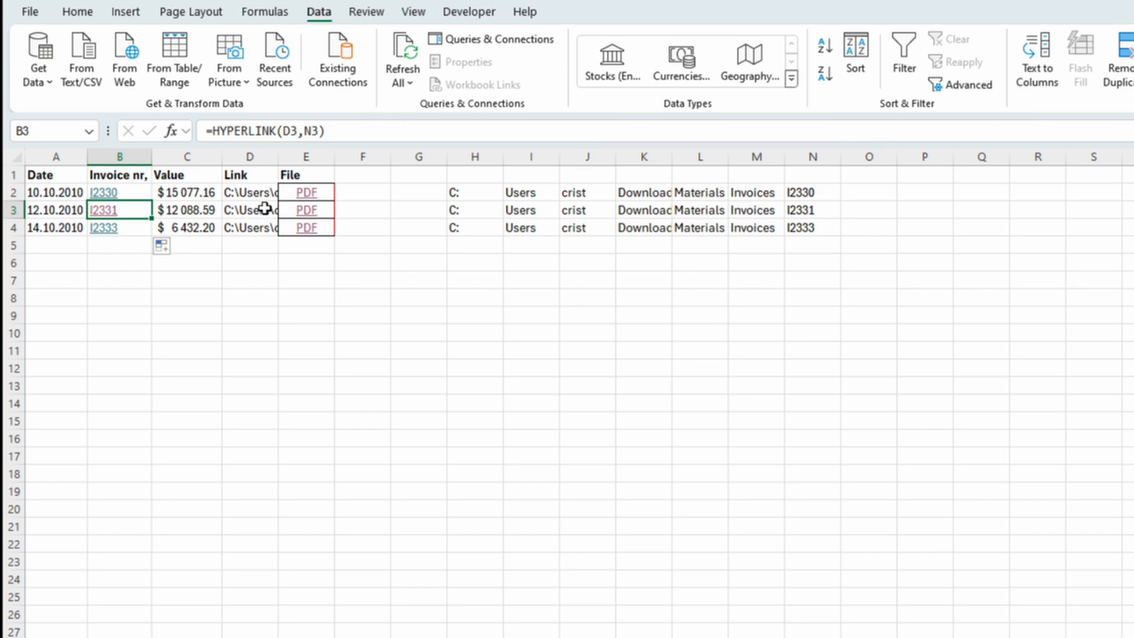
left_click_drag(254, 193, 258, 236)
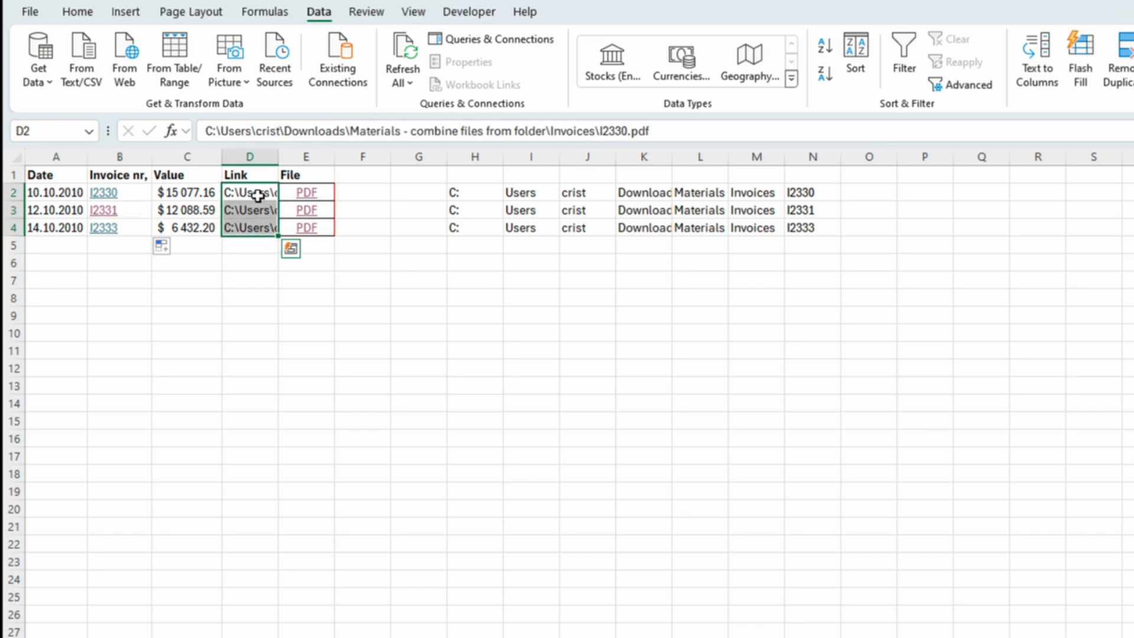
right_click(255, 156)
left_click(321, 355)
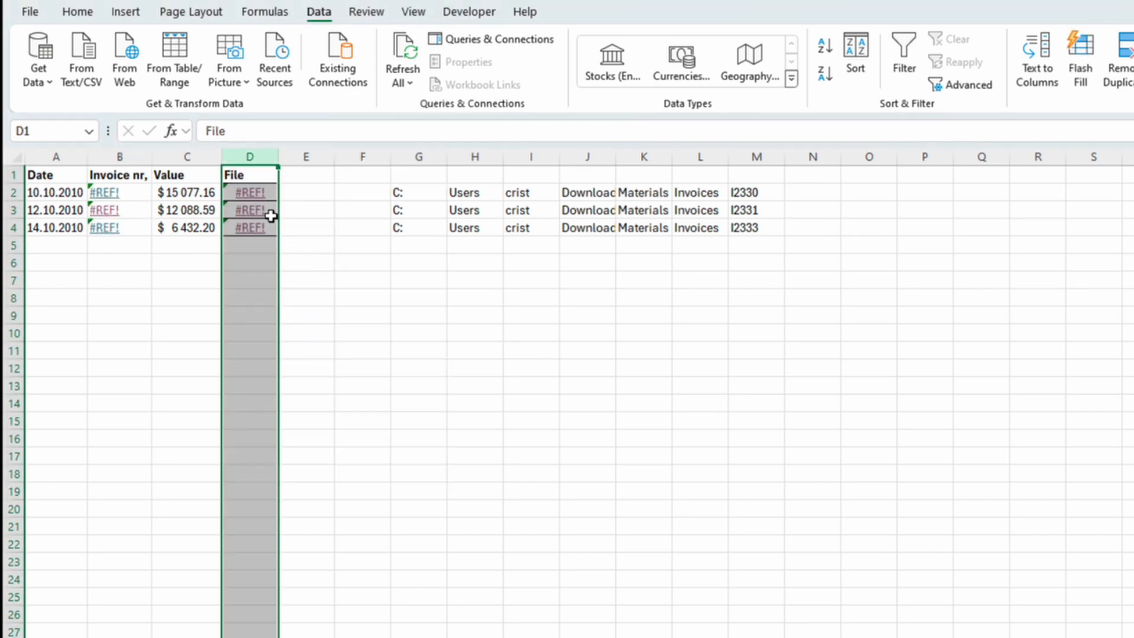
left_click(110, 192)
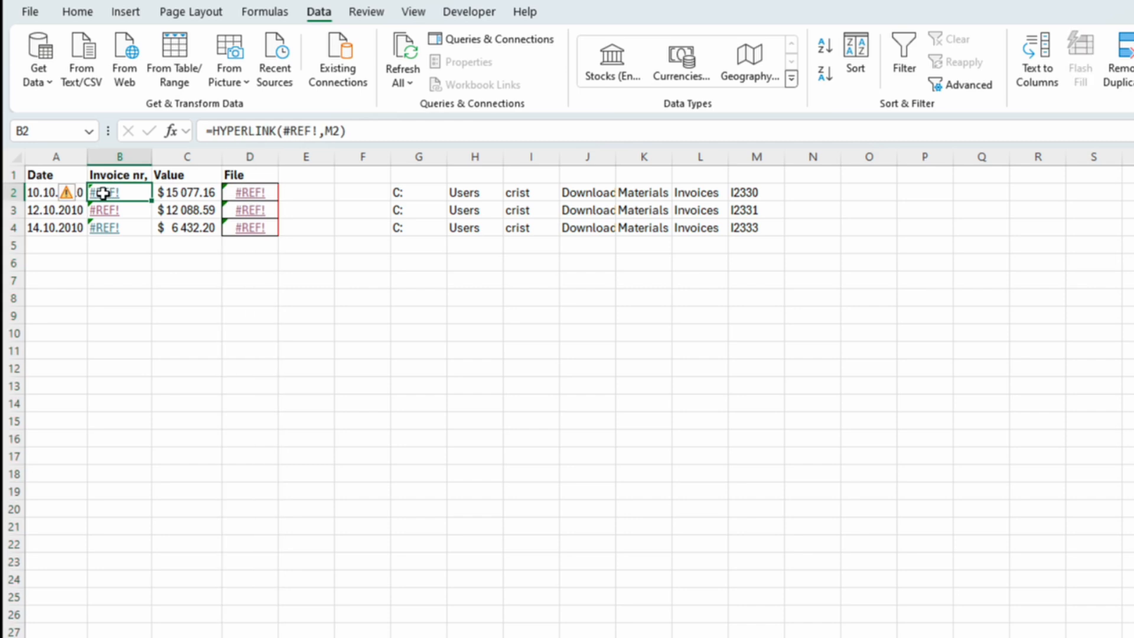
double_click(105, 192)
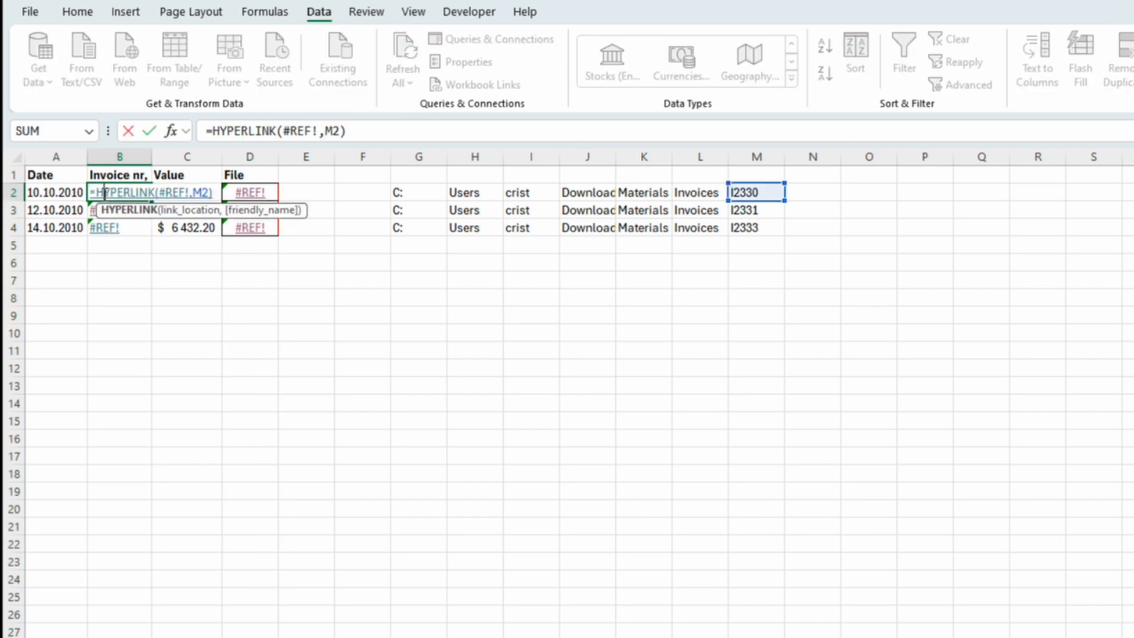
left_click(258, 277)
key("ctrl+z")
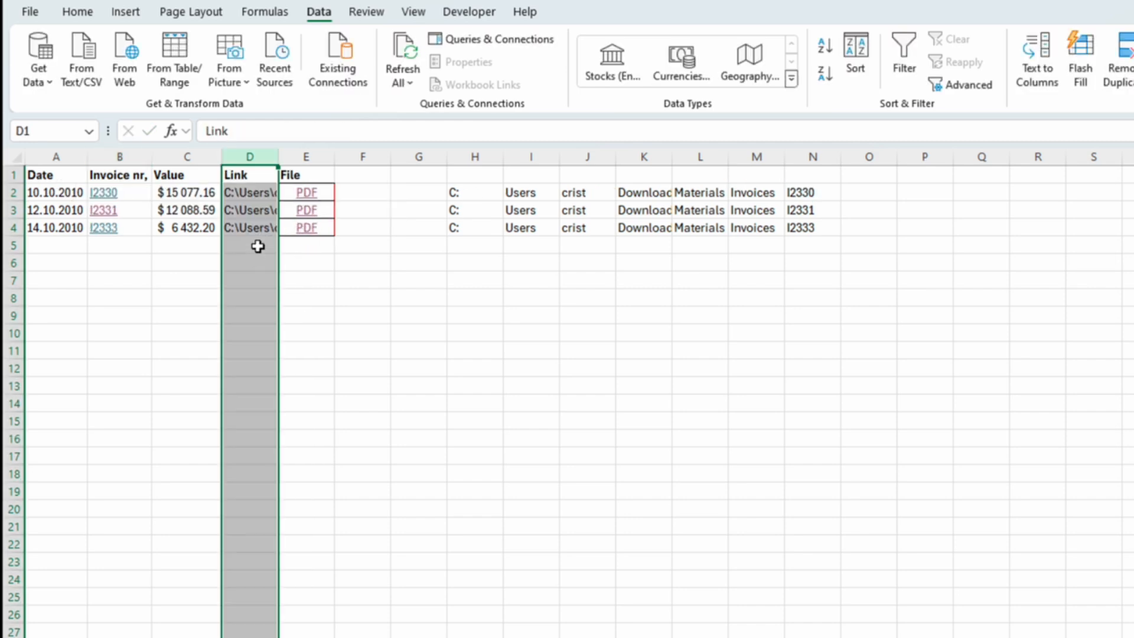
- Remove the pdf extension from the end of the file path in D2
left_click(268, 210)
left_click(264, 192)
left_click(660, 131)
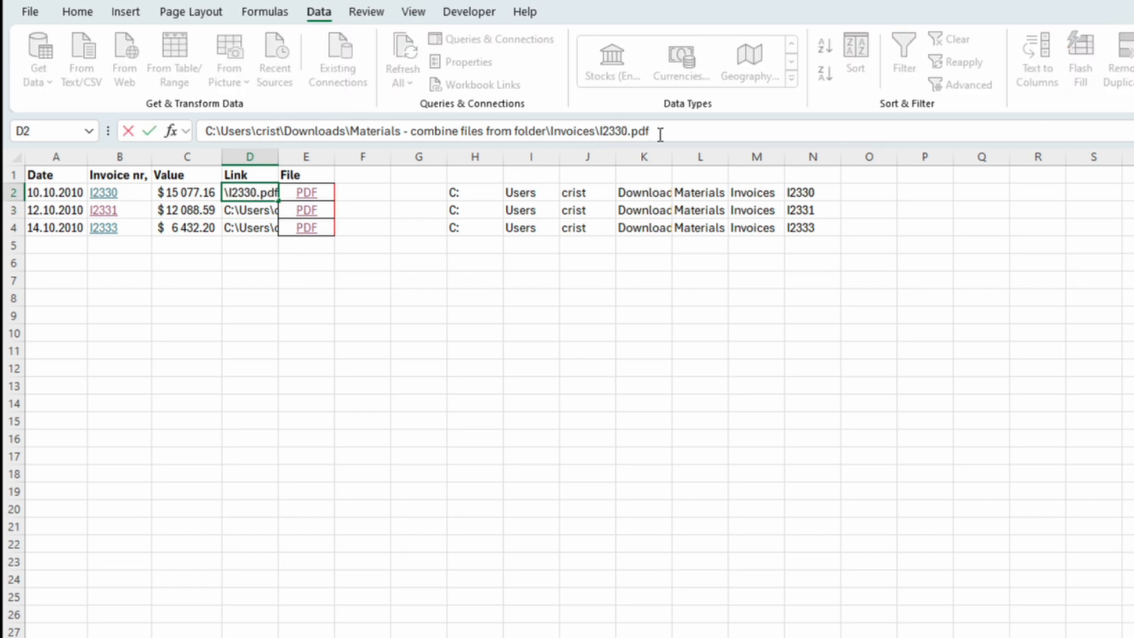
key("BackSpace")
key("BackSpace")
key("BackSpace")
key("Return")
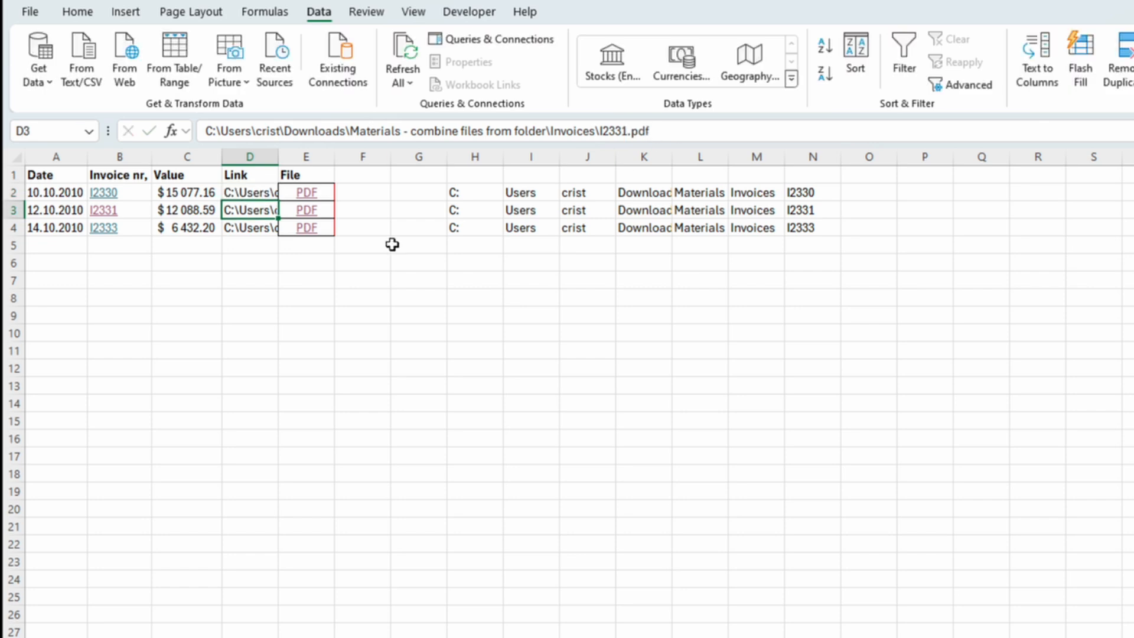
- Test the PDF link in E2 and the invoice link in B2, dismissing each error dialog
left_click(306, 194)
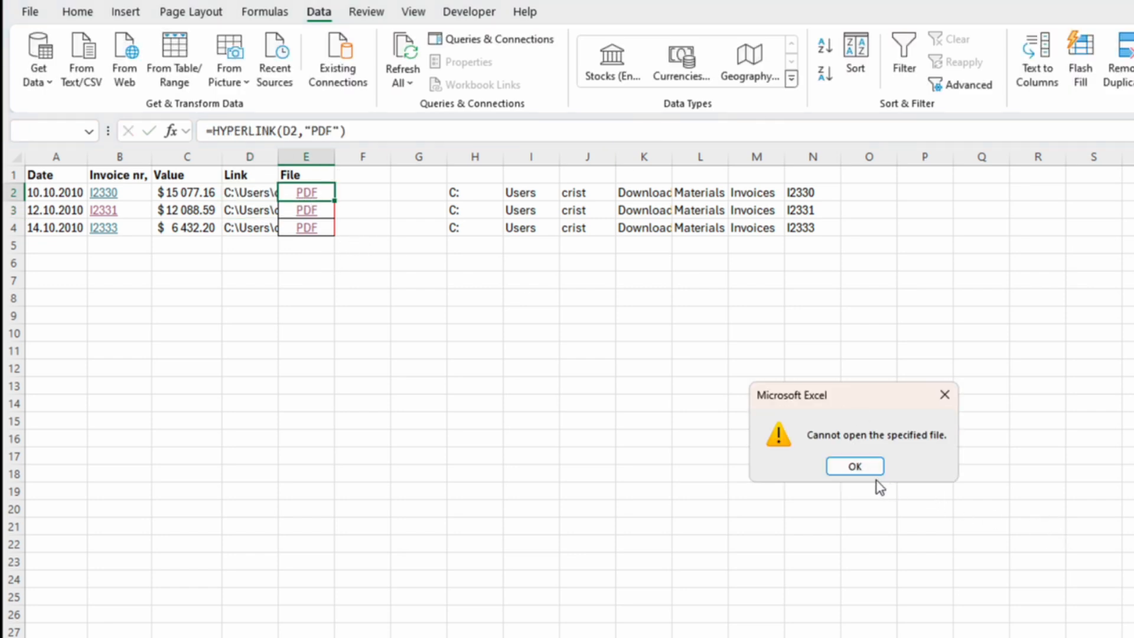
left_click(863, 467)
left_click(106, 194)
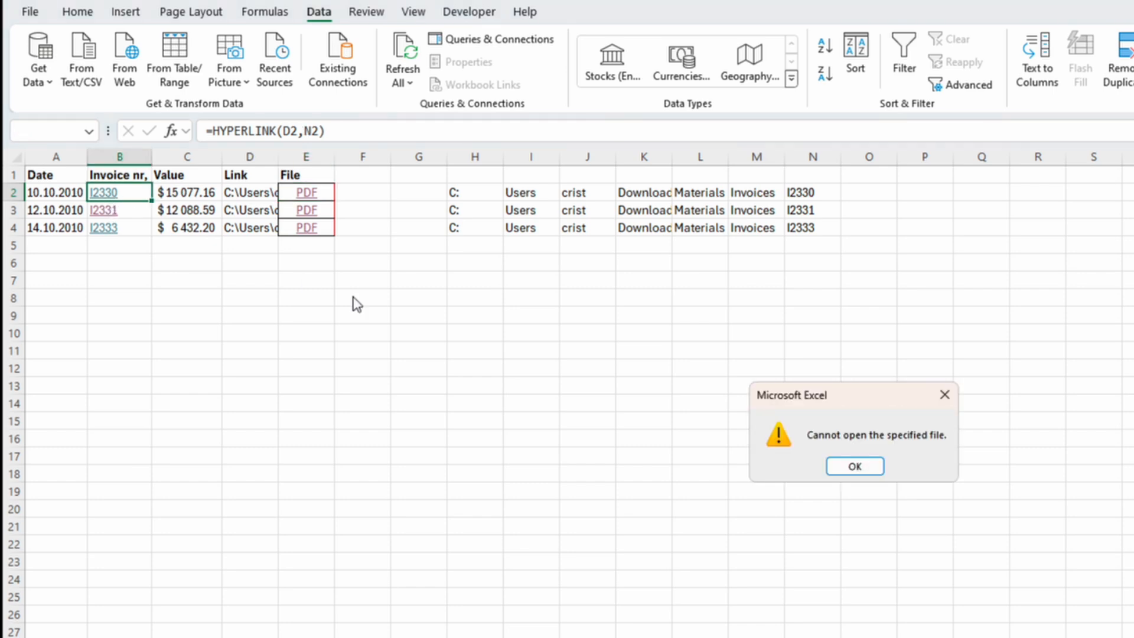
left_click(850, 466)
- Restore the pdf extension at the end of the file path in D2
left_click(246, 191)
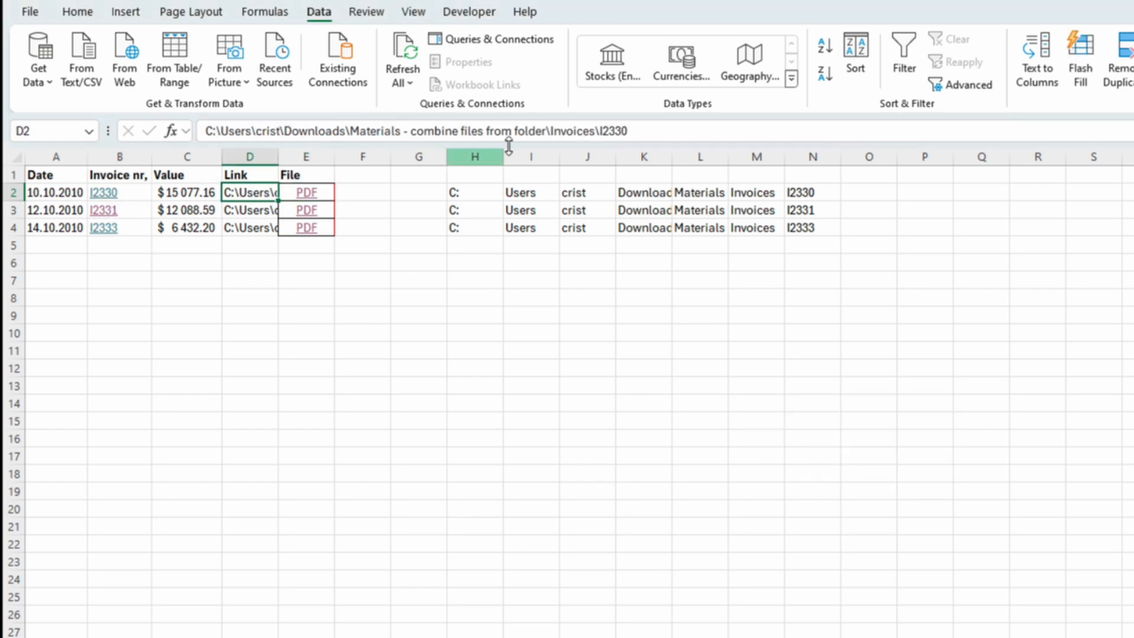
left_click(644, 132)
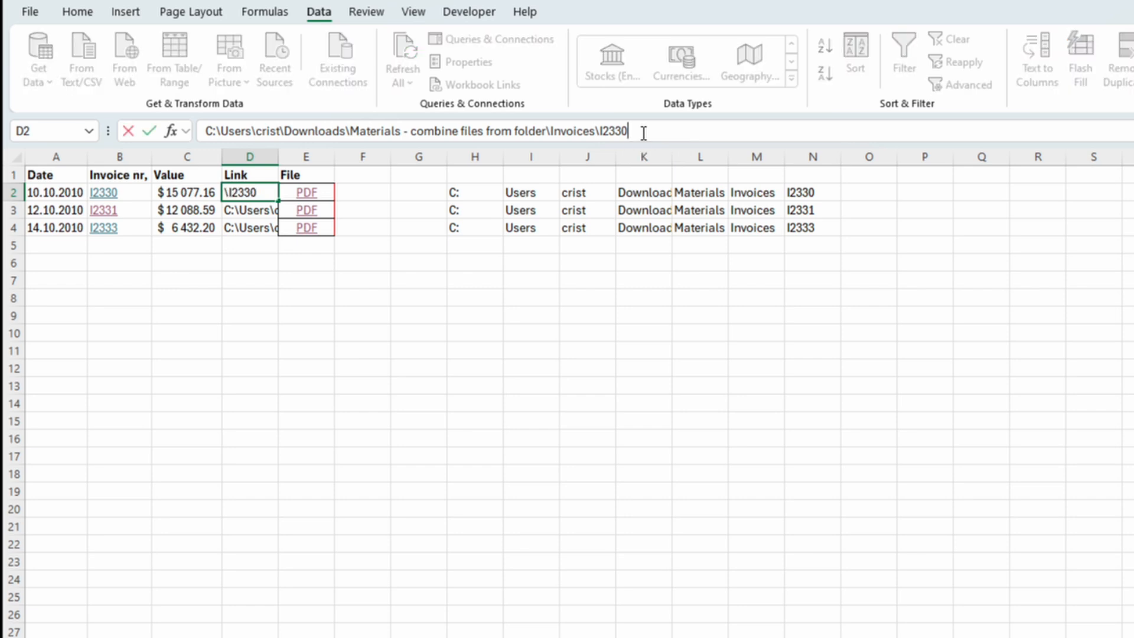
type("pdf")
key("Return")
- Examine the user folder, Downloads and Materials parts of the file path in D2
left_click(372, 225)
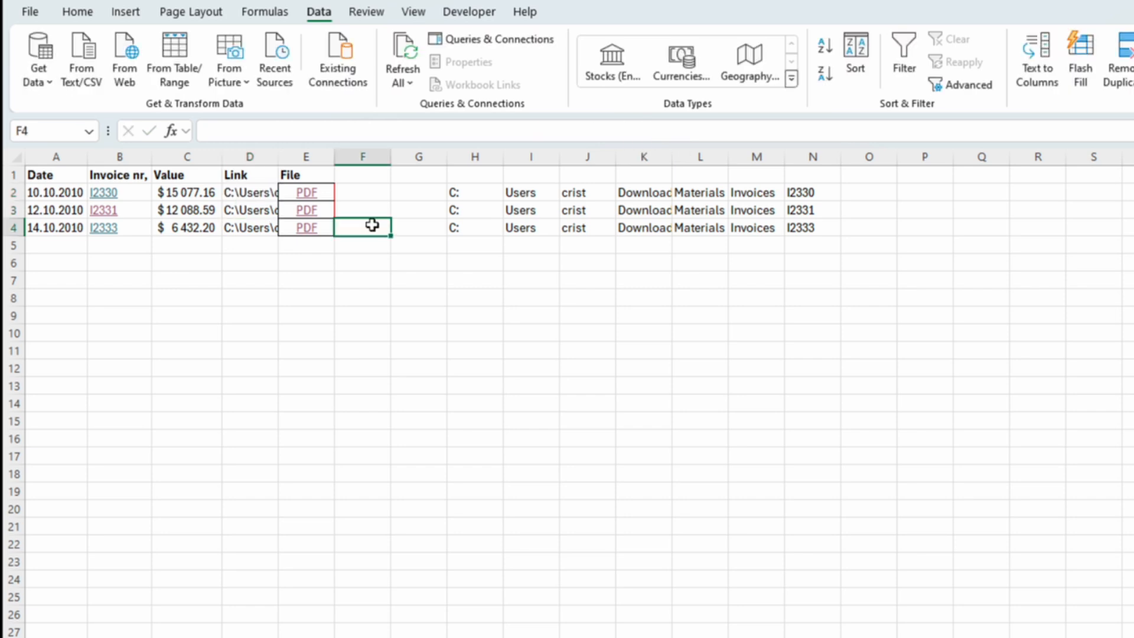
left_click(261, 194)
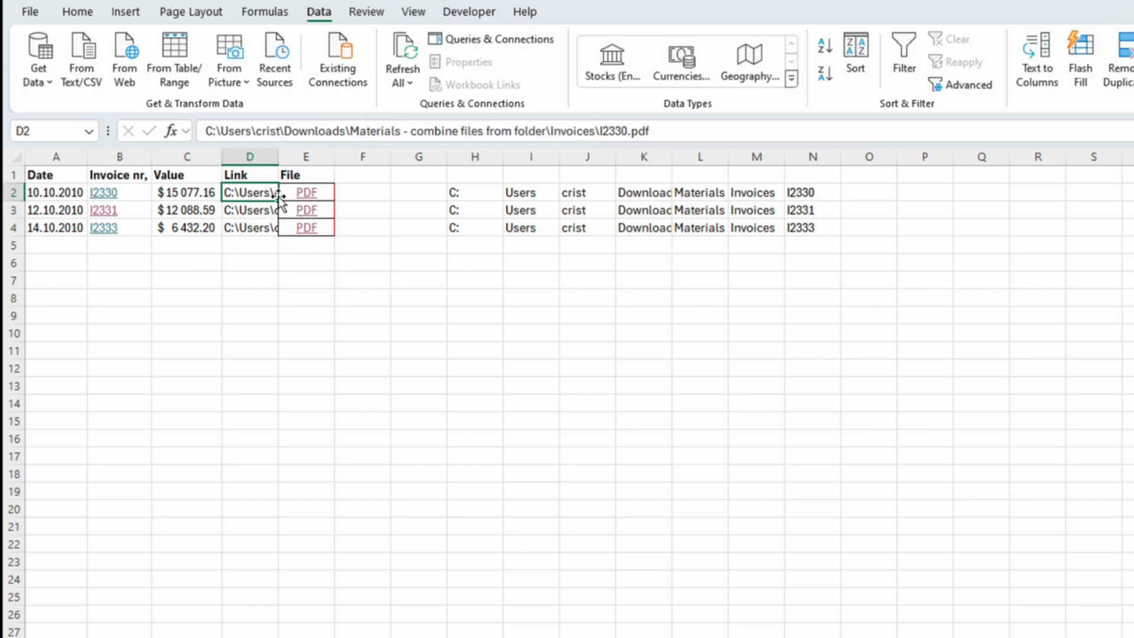
left_click_drag(551, 131, 678, 137)
left_click(679, 135)
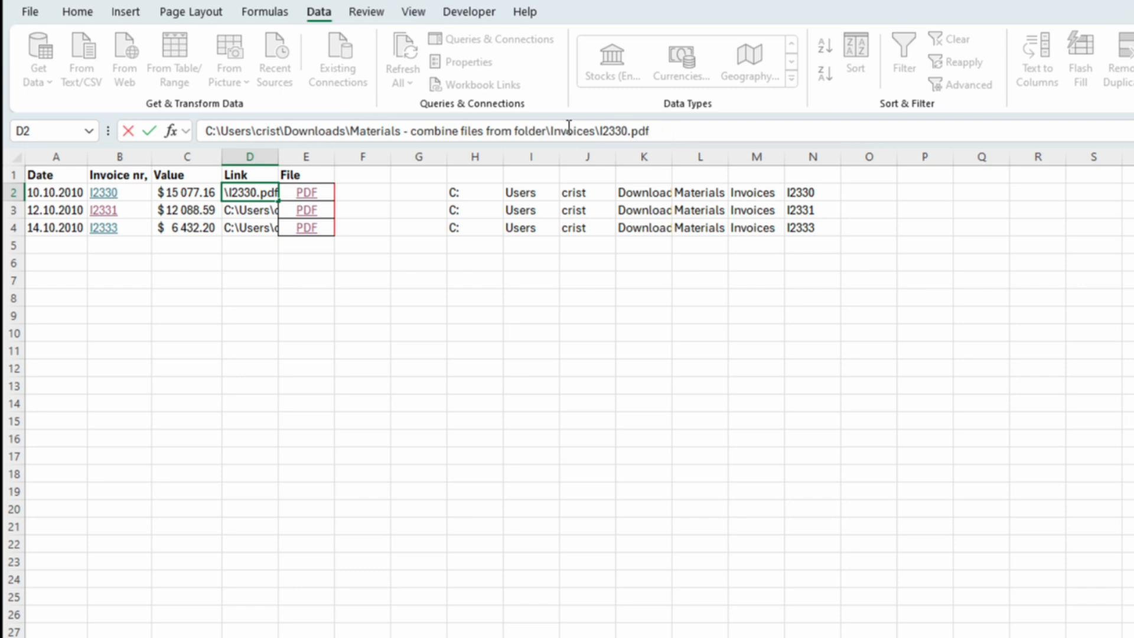
mouse_move(256, 130)
left_mouse_down()
mouse_move(300, 131)
mouse_move(279, 130)
left_mouse_up()
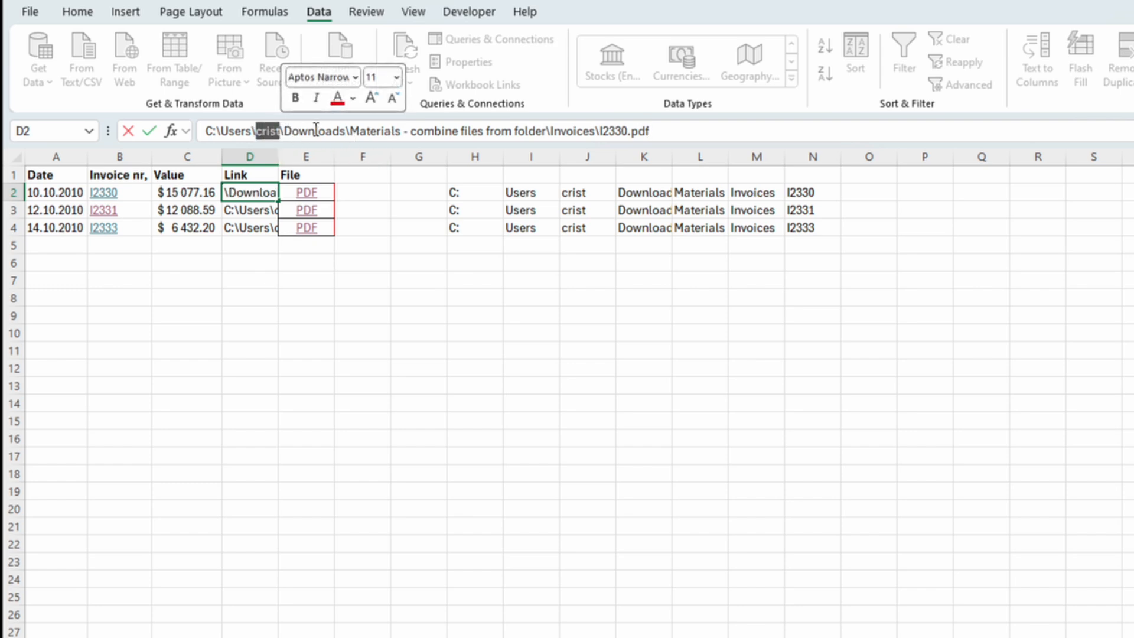
left_click_drag(287, 131, 420, 130)
left_click(663, 131)
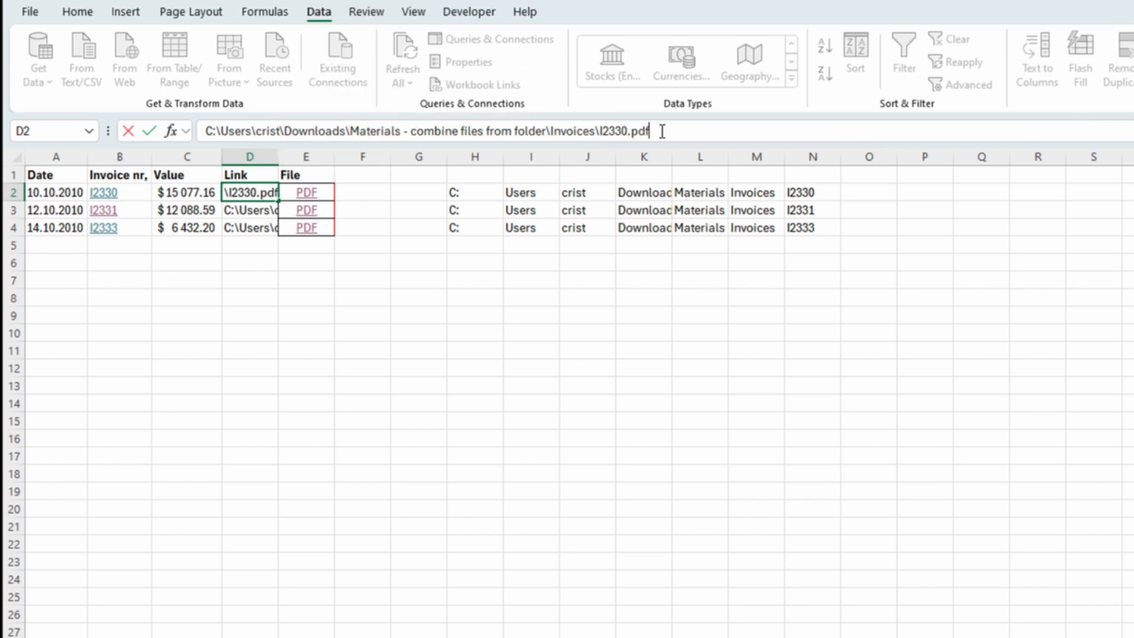